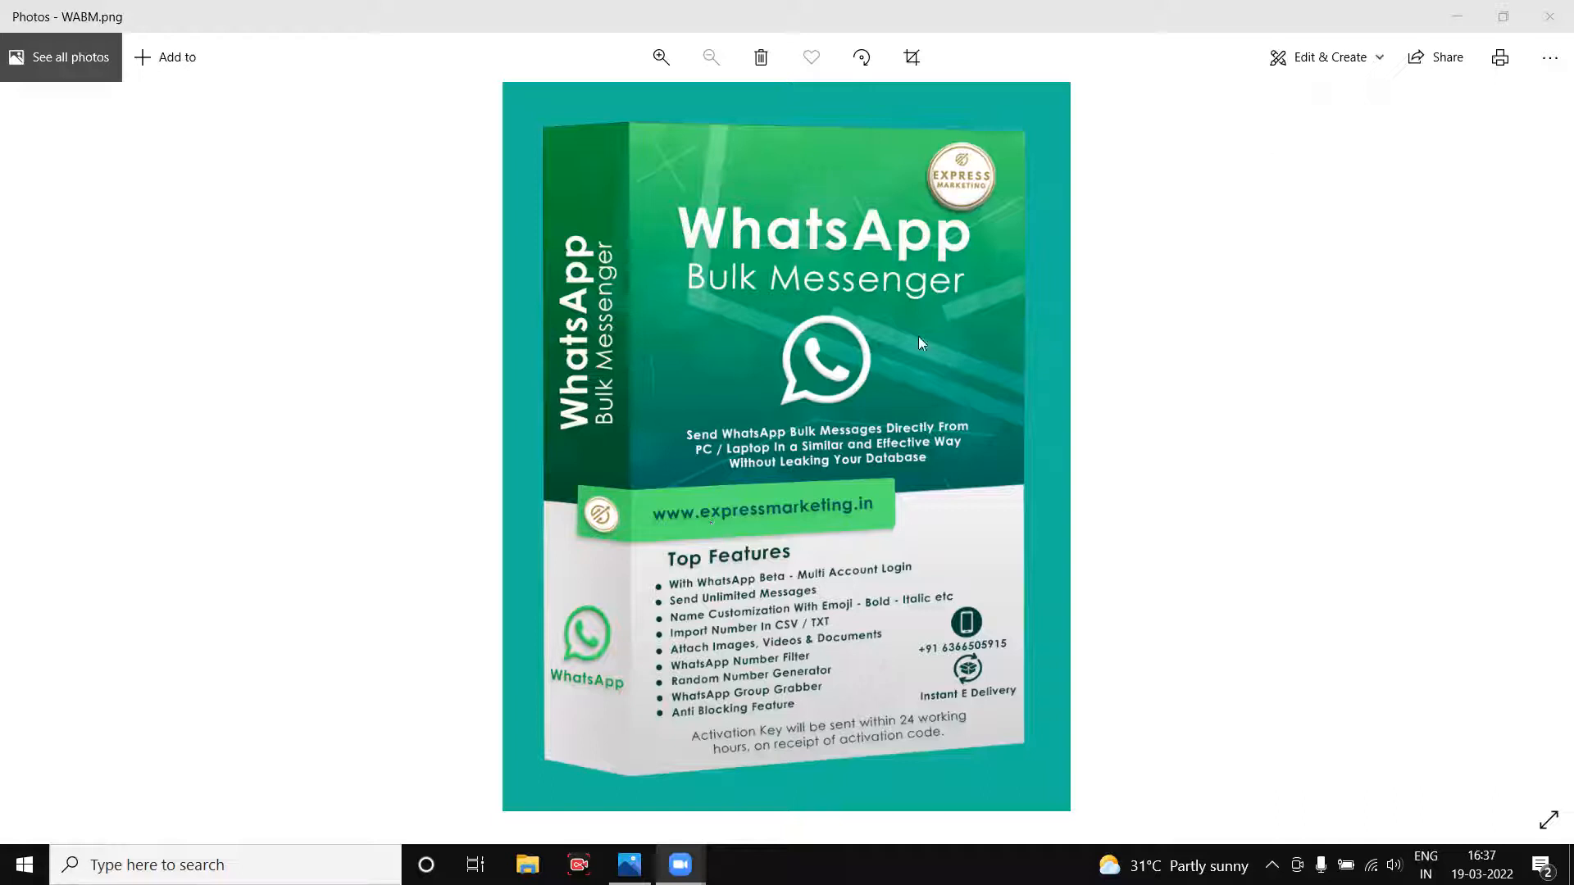
{"action": "left_click", "coordinate": [1457, 18]}
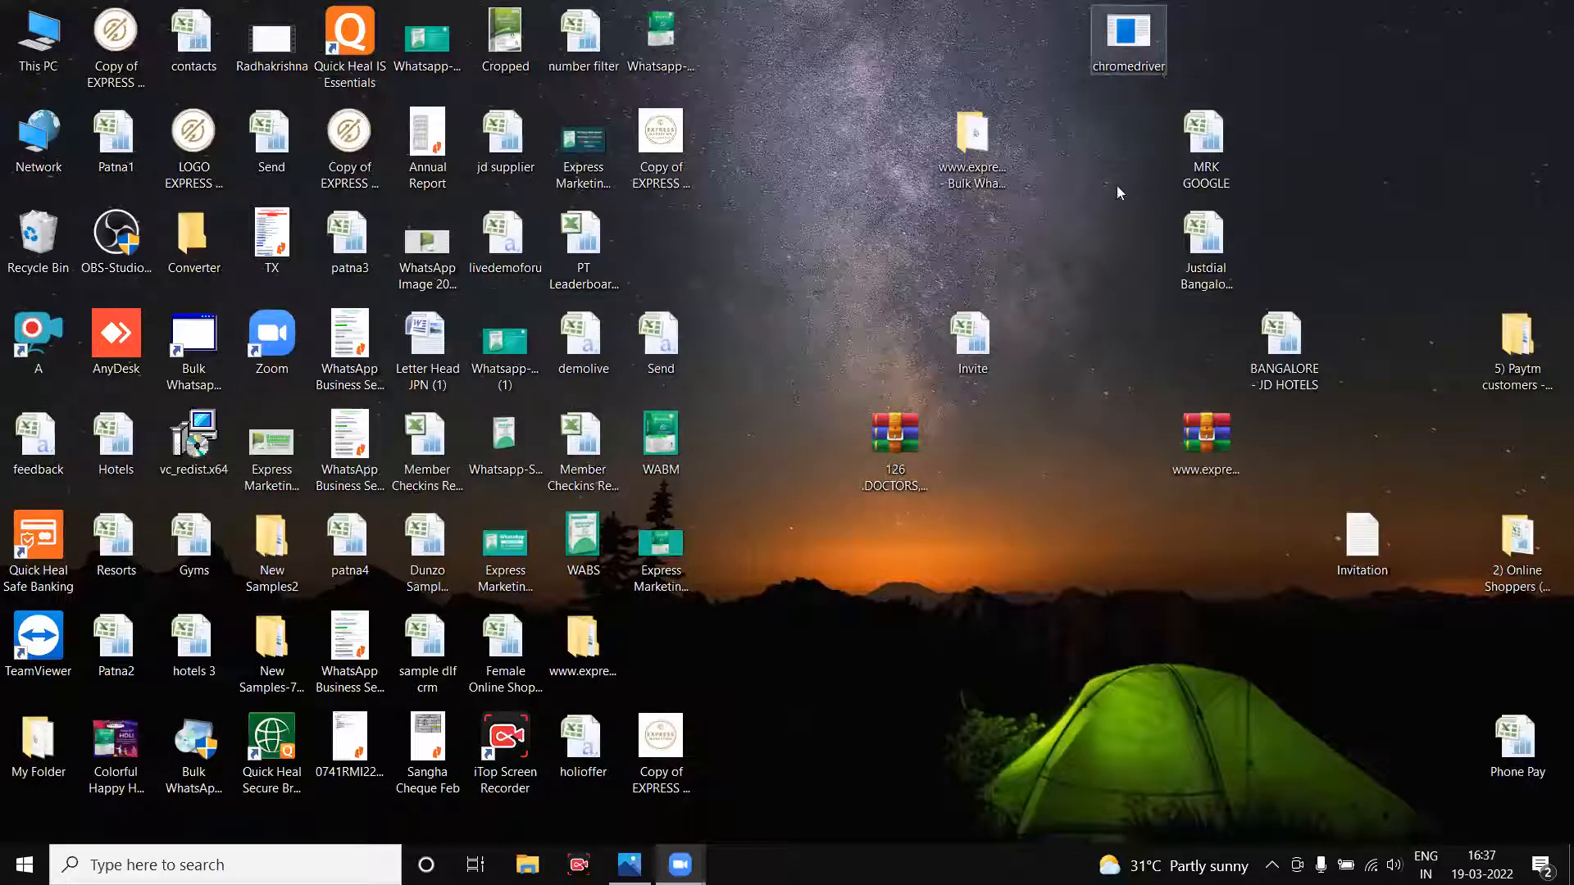
{"action": "double_click", "coordinate": [975, 149]}
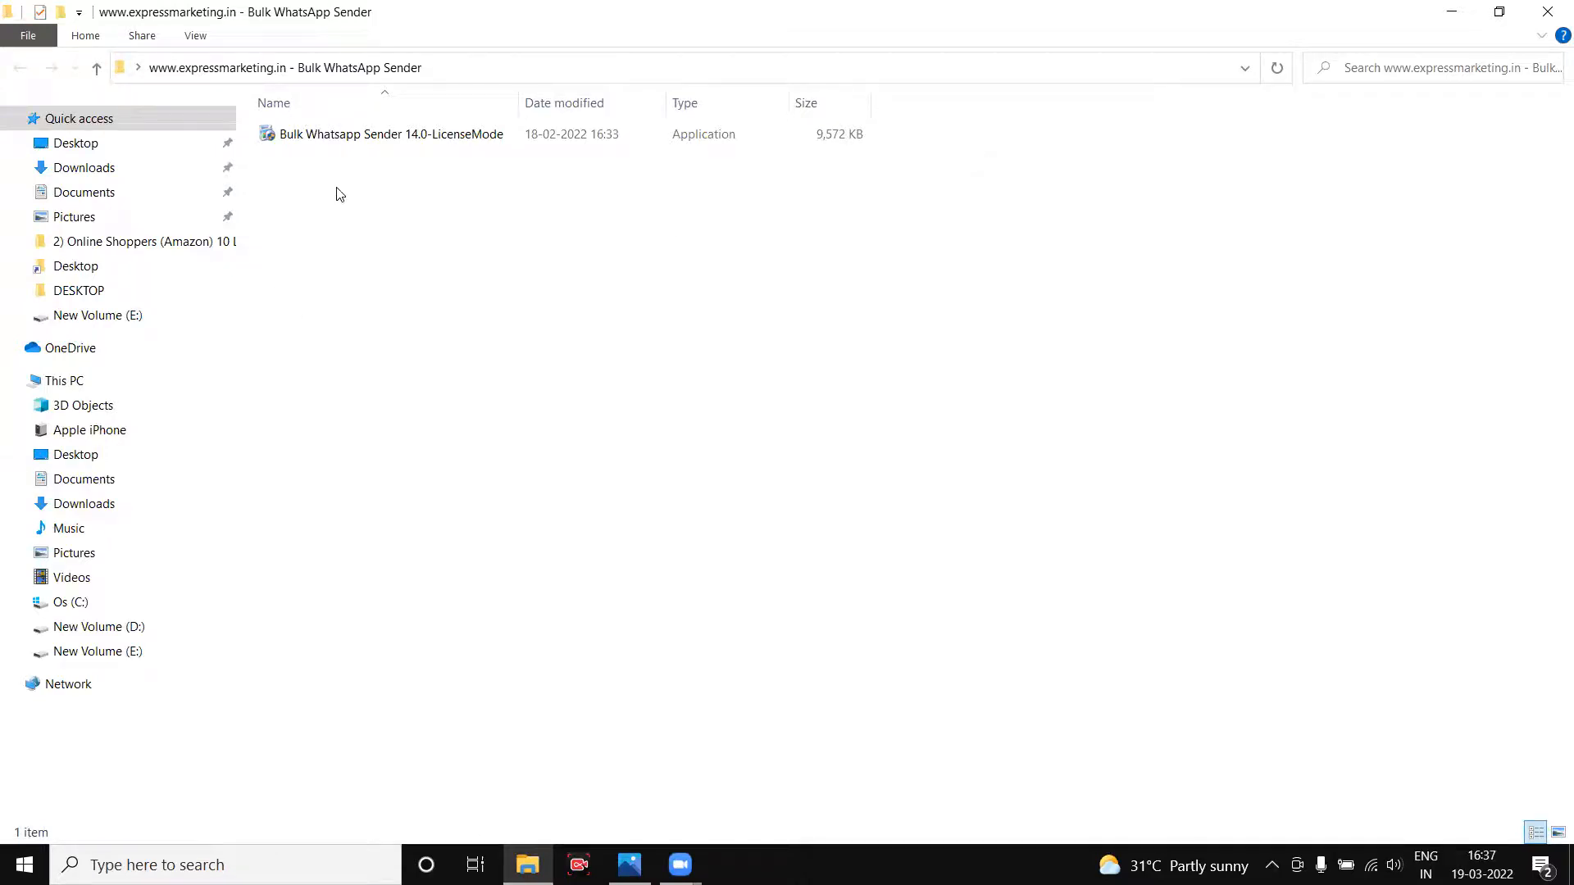
Run the 14.0-LicenseMode installer, ignore the chromedriver.exe error, and finish with launch enabled.
{"action": "double_click", "coordinate": [339, 139]}
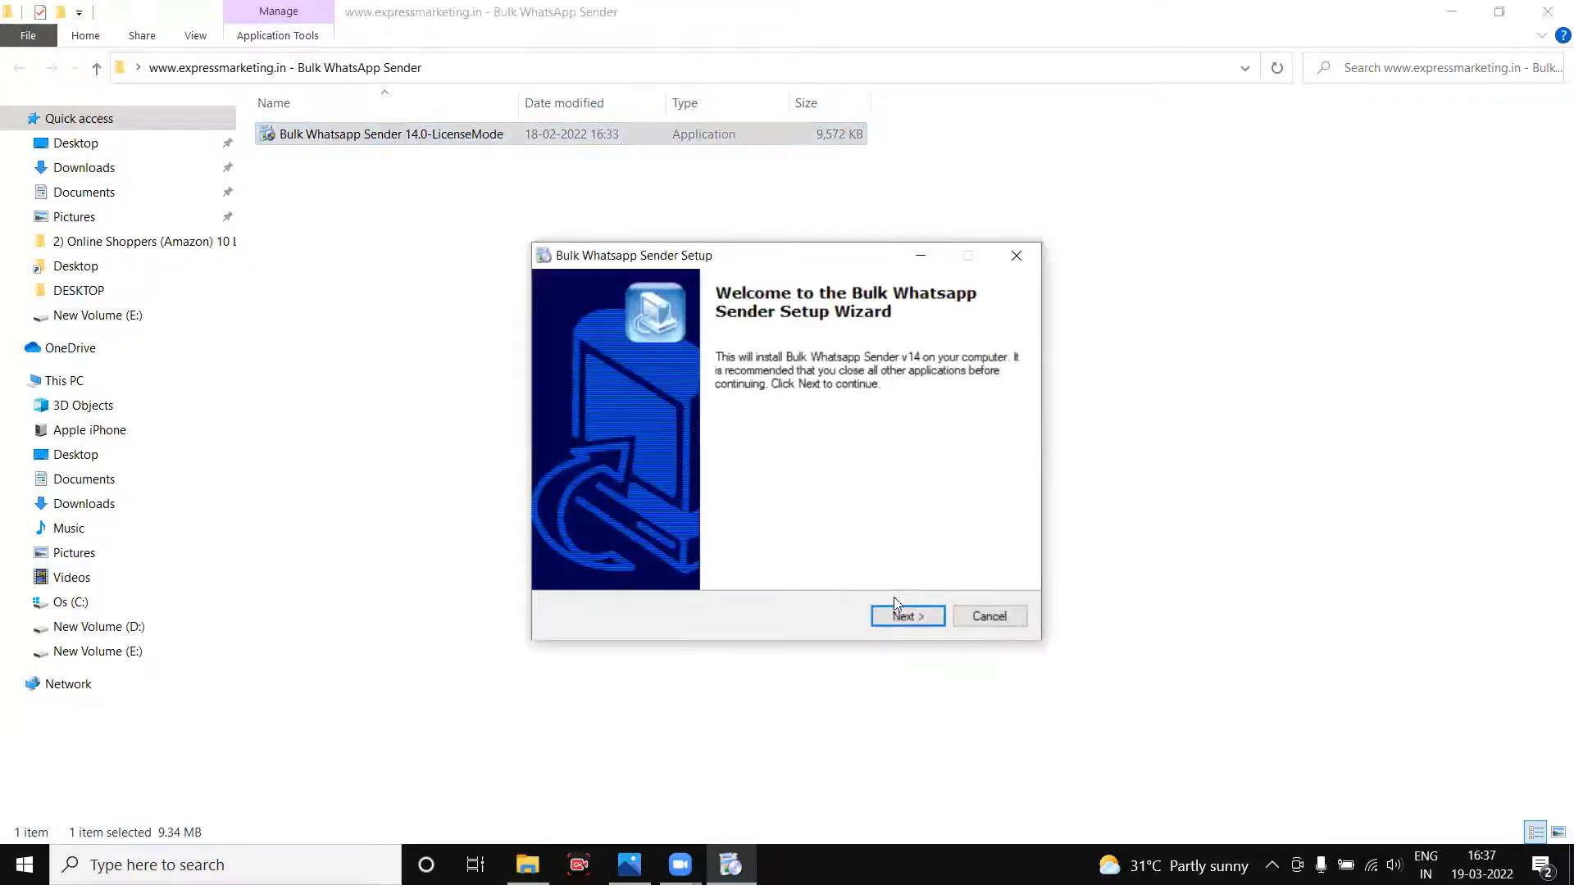
{"action": "left_click", "coordinate": [905, 615]}
{"action": "left_click", "coordinate": [905, 615]}
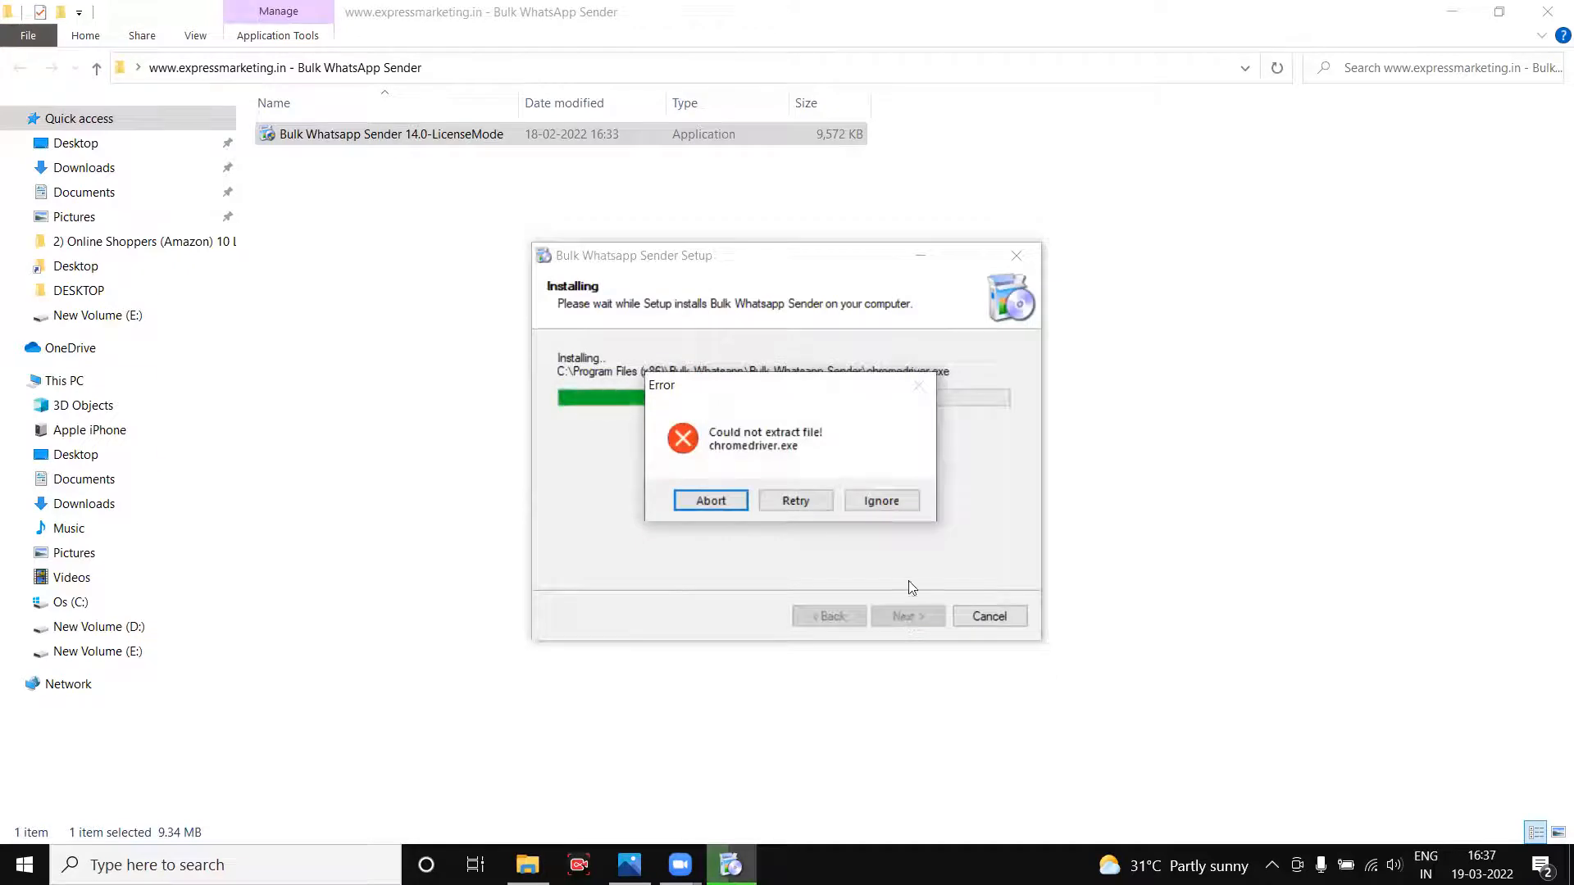
{"action": "left_click", "coordinate": [867, 501]}
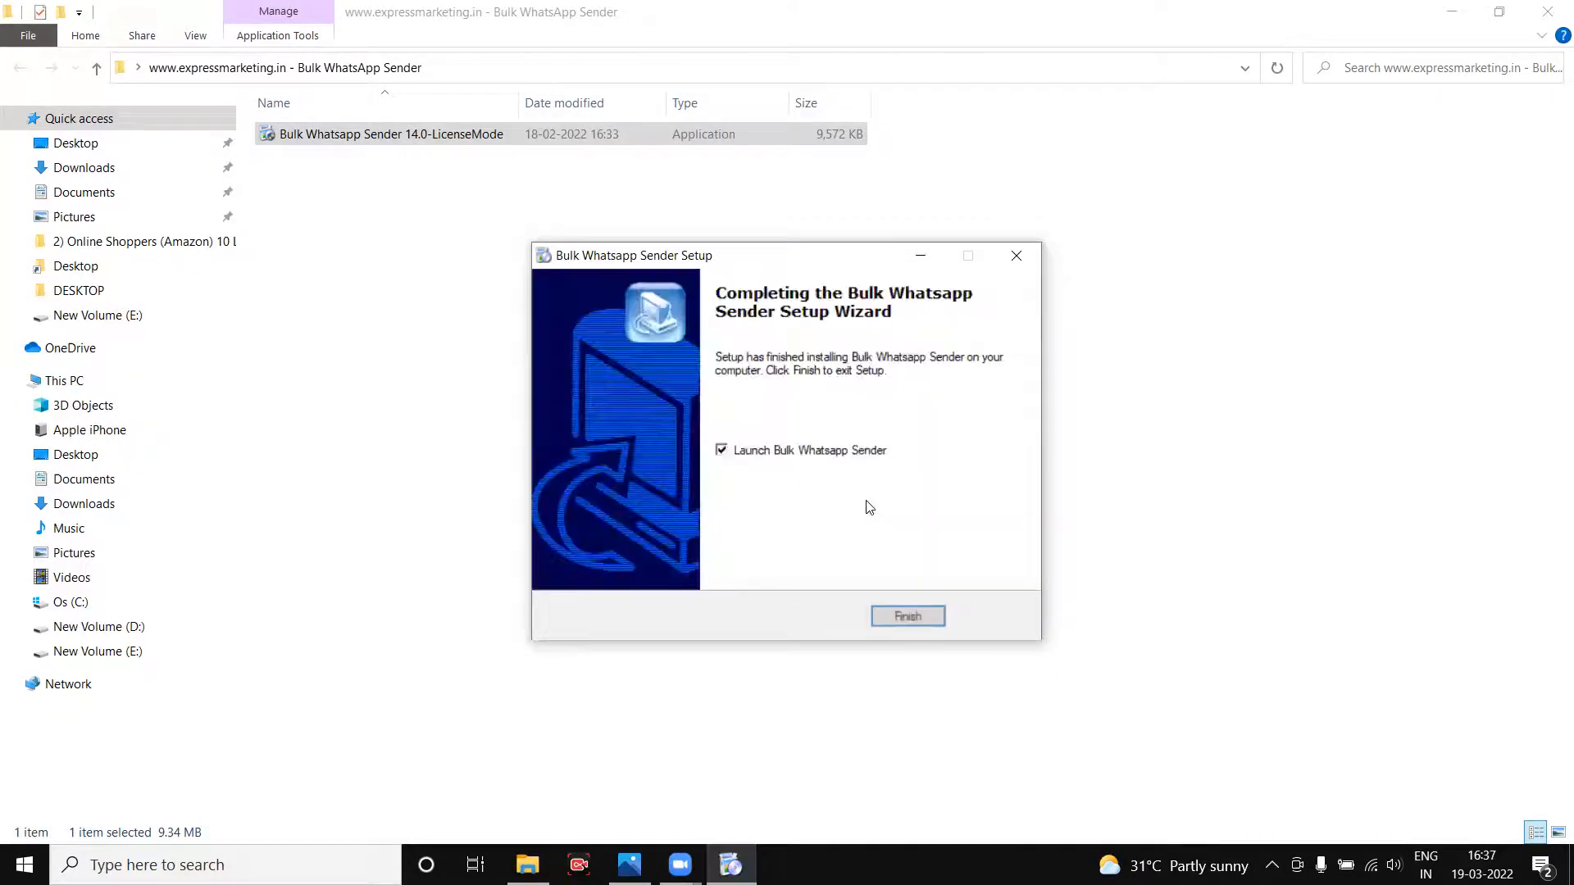
{"action": "left_click", "coordinate": [901, 616]}
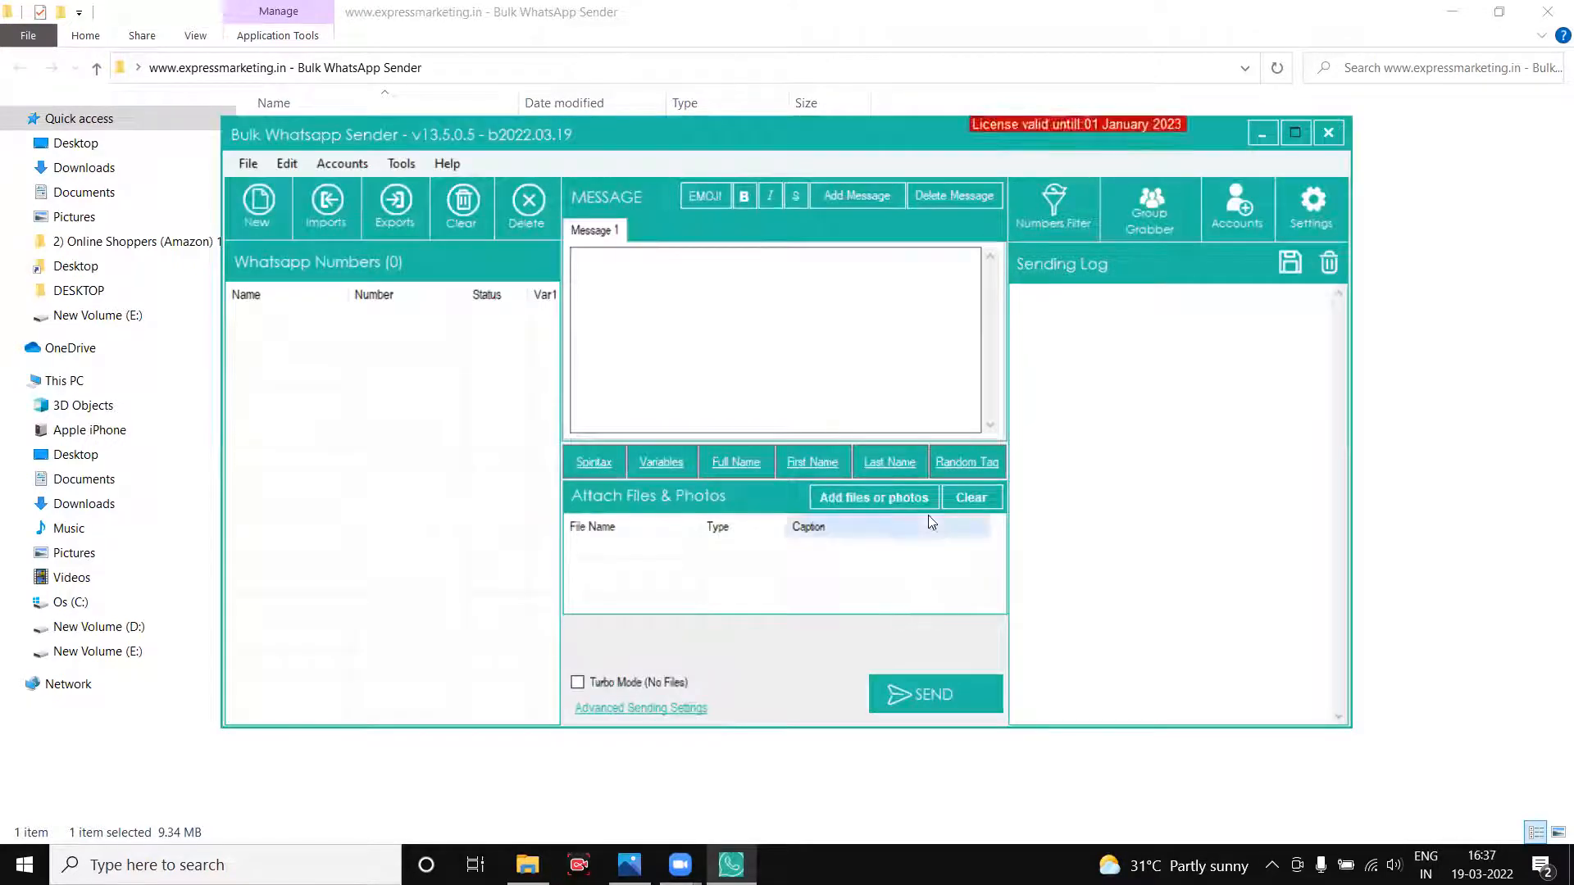
Open Help > Update License and copy the Request Key.
{"action": "left_click", "coordinate": [443, 166]}
{"action": "left_click", "coordinate": [467, 215]}
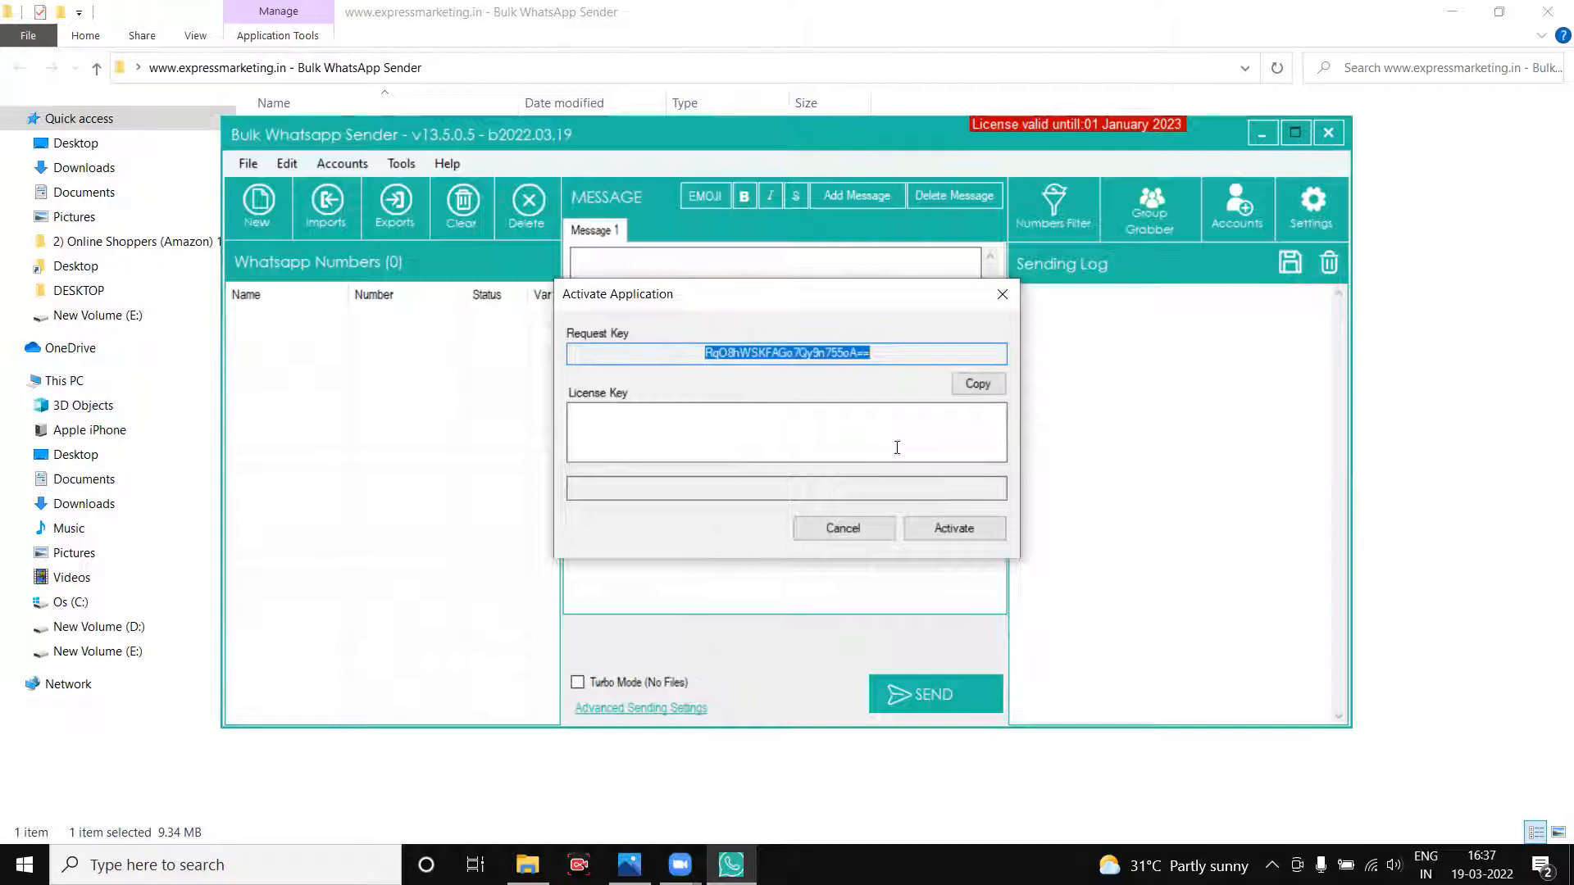
{"action": "left_click", "coordinate": [997, 391]}
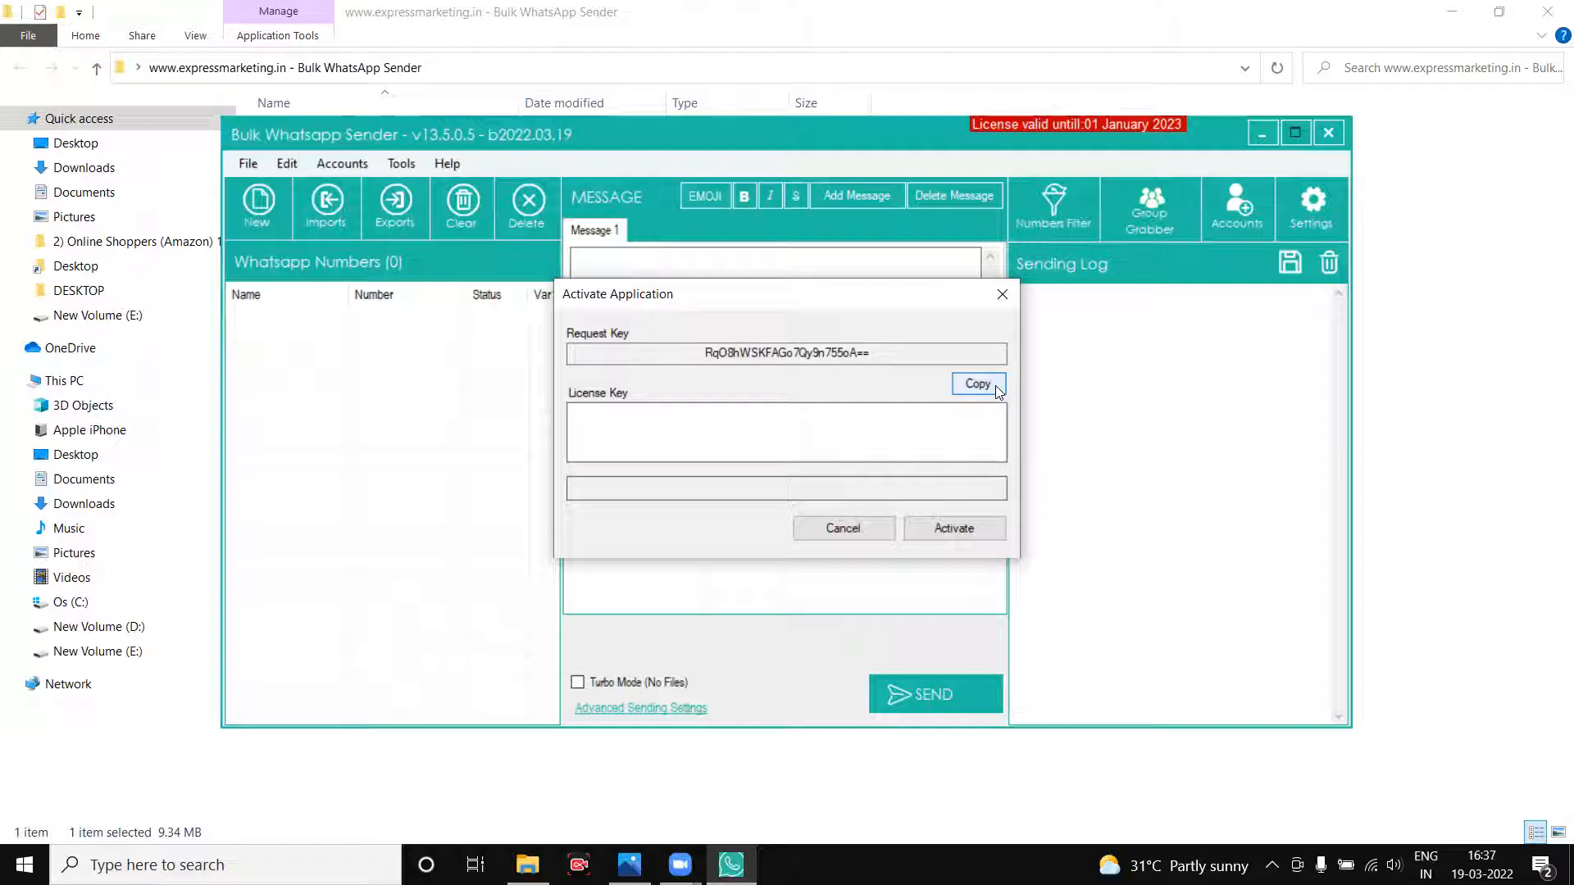
Try an e-mail address as the License Key, clear it, and close the activation window.
{"action": "left_click", "coordinate": [847, 436]}
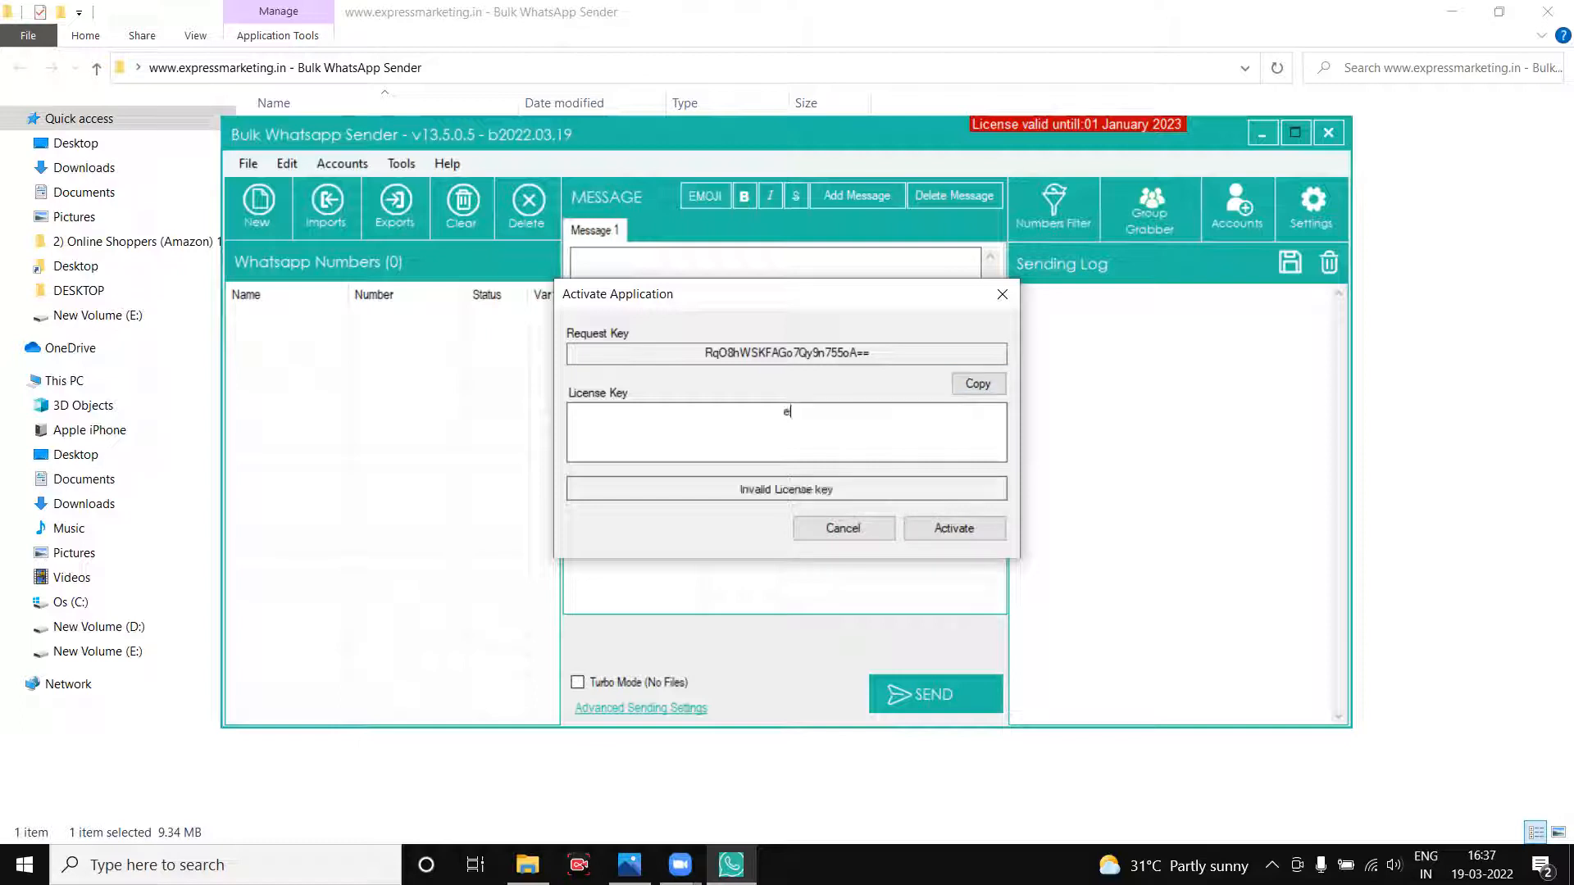
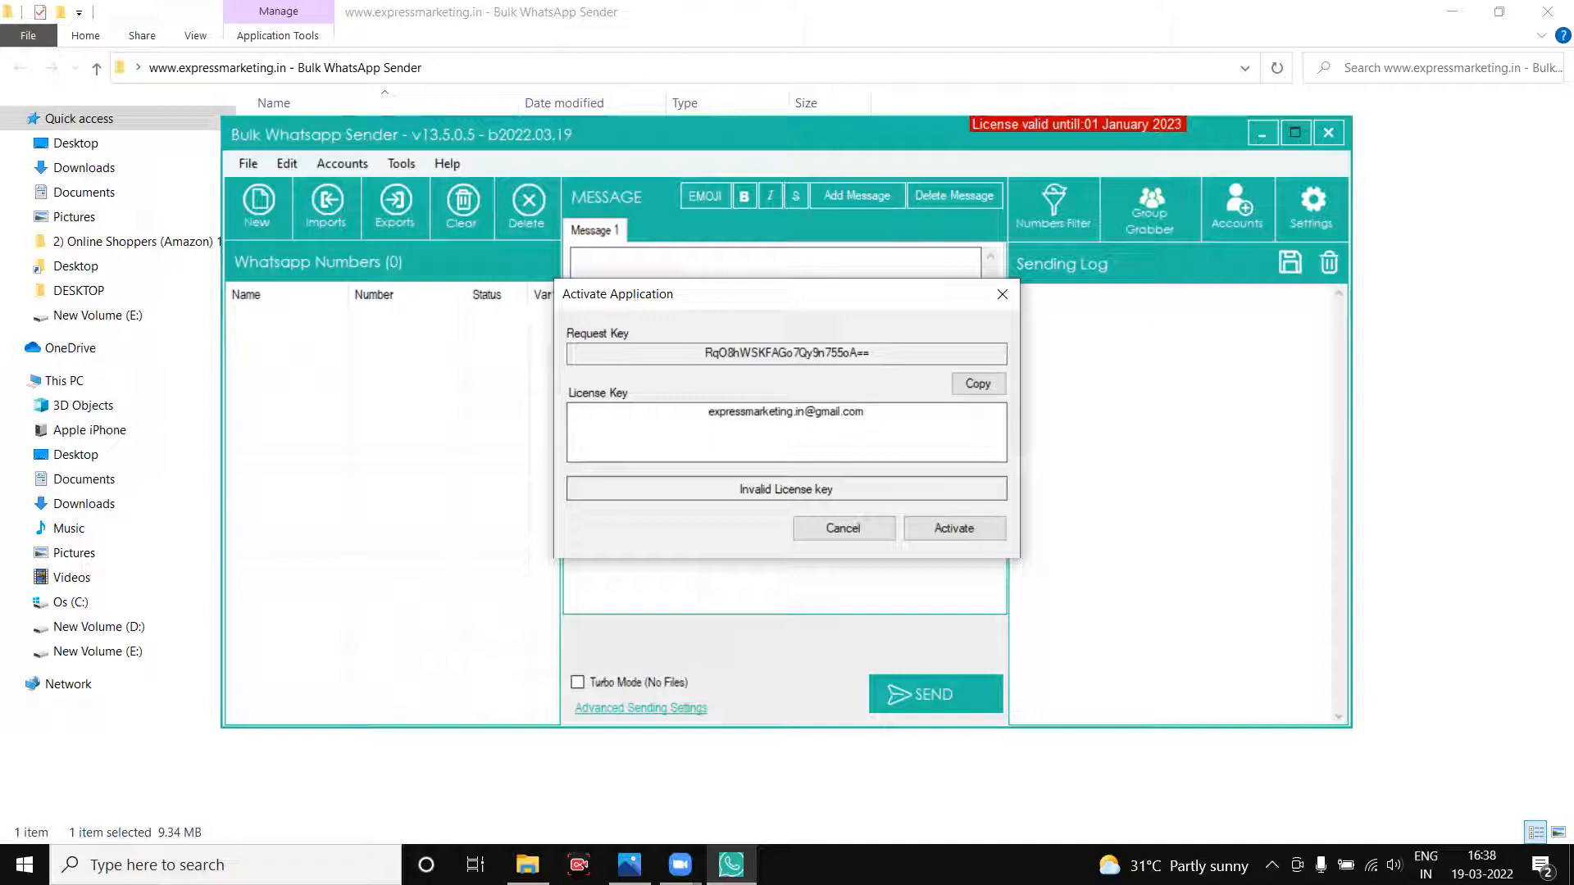
{"action": "key", "text": "shift+Left"}
{"action": "key", "text": "shift+Left"}
{"action": "key", "text": "shift+Left"}
{"action": "key", "text": "shift+Left"}
{"action": "key", "text": "shift+Left"}
{"action": "key", "text": "shift+Left"}
{"action": "key", "text": "shift+Left"}
{"action": "key", "text": "shift+Left"}
{"action": "key", "text": "shift+Left"}
{"action": "key", "text": "shift+Left"}
{"action": "key", "text": "shift+Left"}
{"action": "key", "text": "shift+Left"}
{"action": "key", "text": "shift+Left"}
{"action": "key", "text": "shift+Left"}
{"action": "key", "text": "shift+Left"}
{"action": "key", "text": "shift+Left"}
{"action": "key", "text": "shift+Left"}
{"action": "key", "text": "shift+Left"}
{"action": "key", "text": "shift+Left"}
{"action": "key", "text": "shift+Left"}
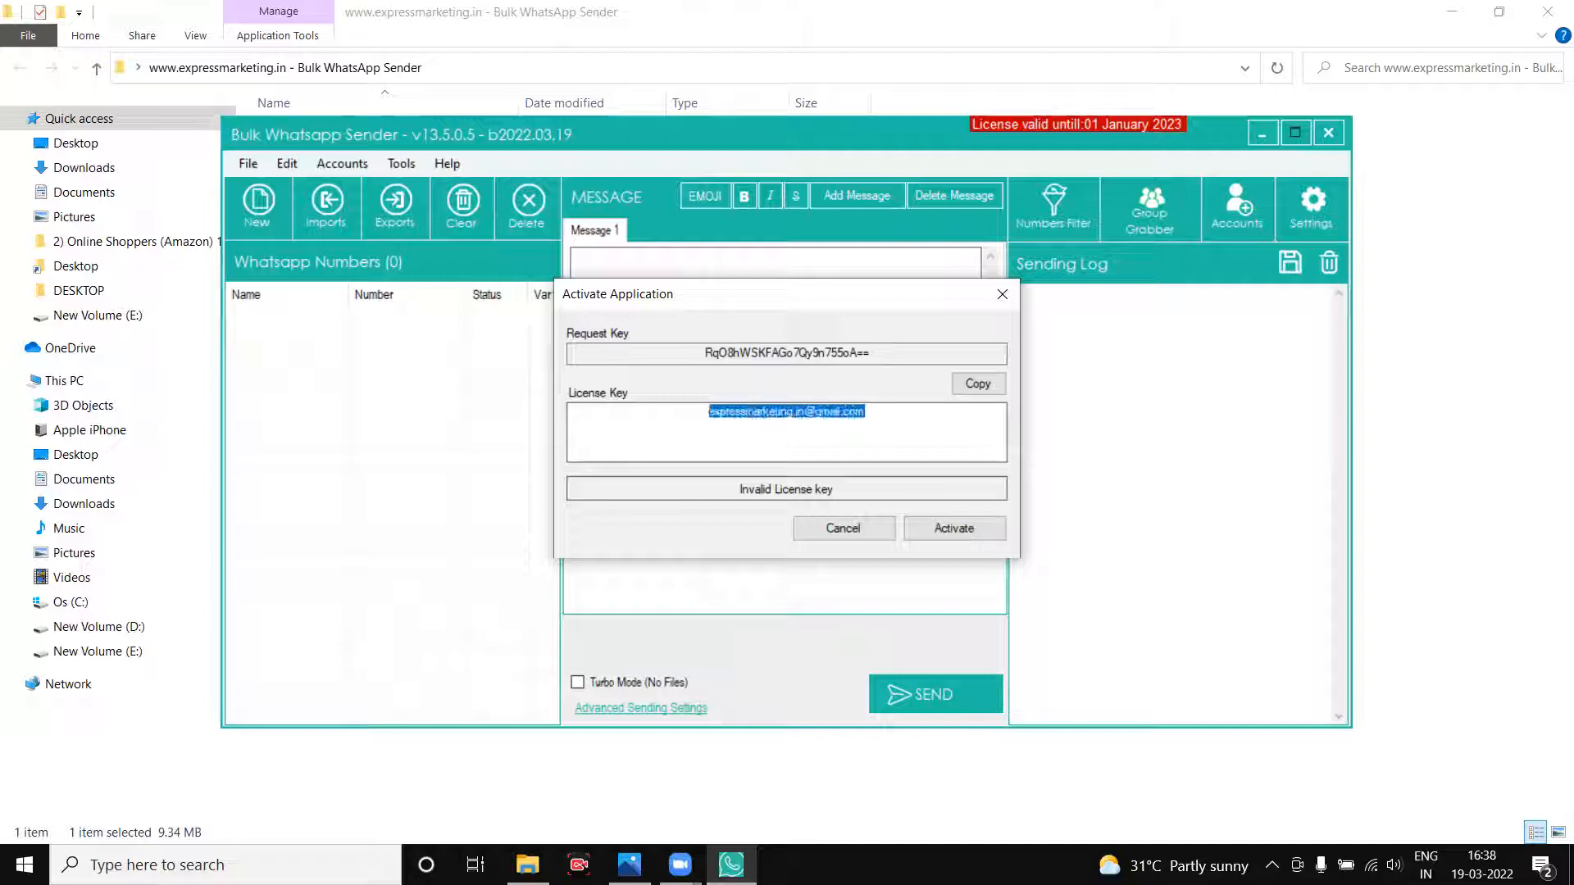
{"action": "left_click", "coordinate": [977, 385]}
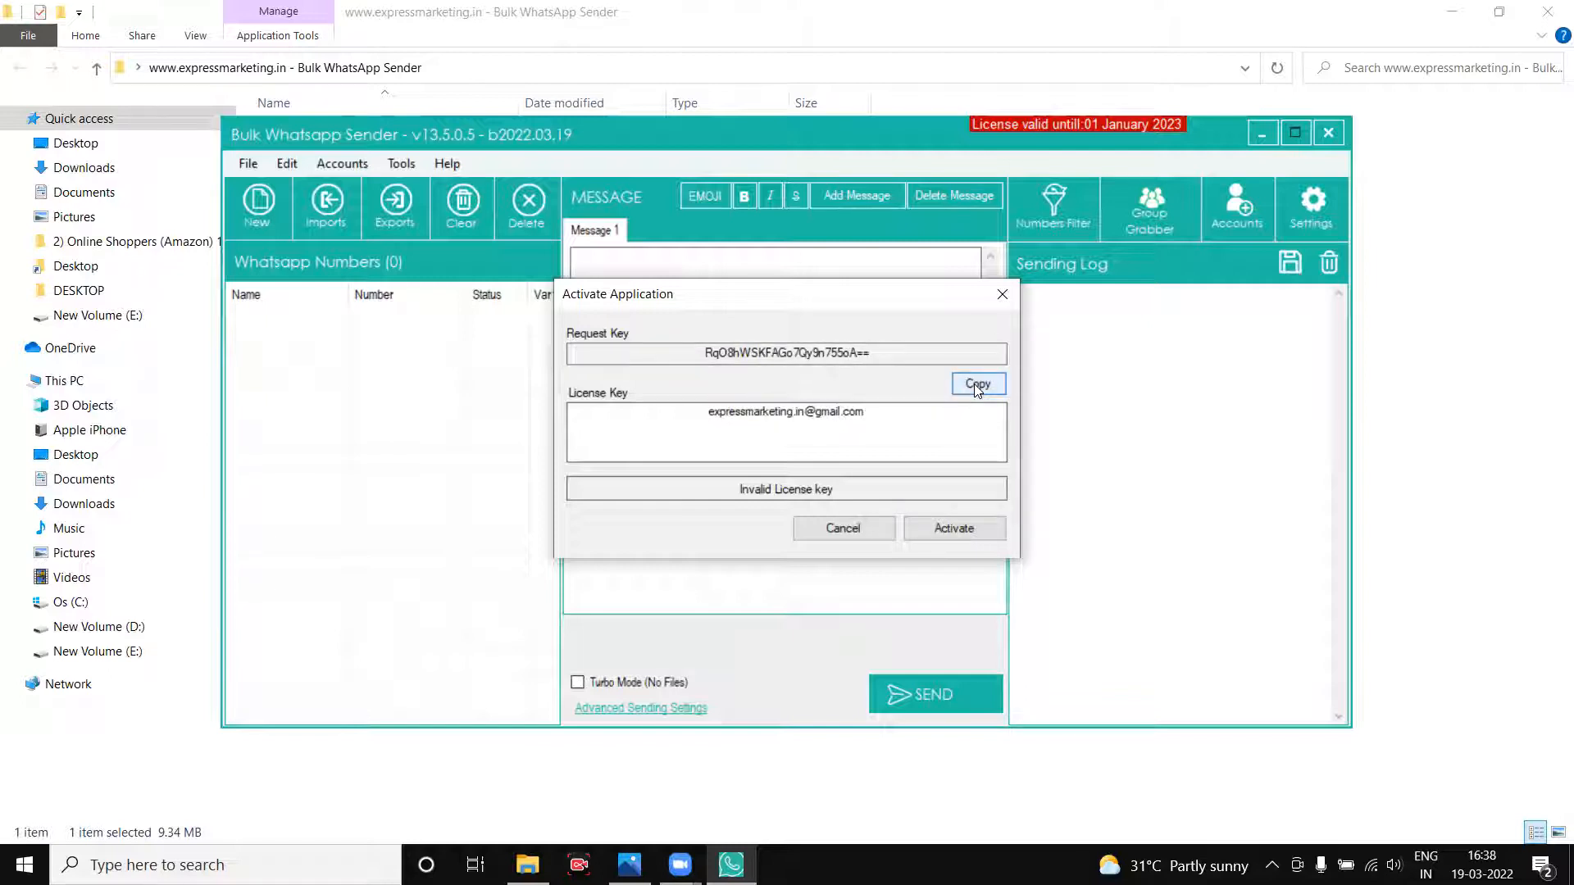
{"action": "left_click", "coordinate": [783, 415]}
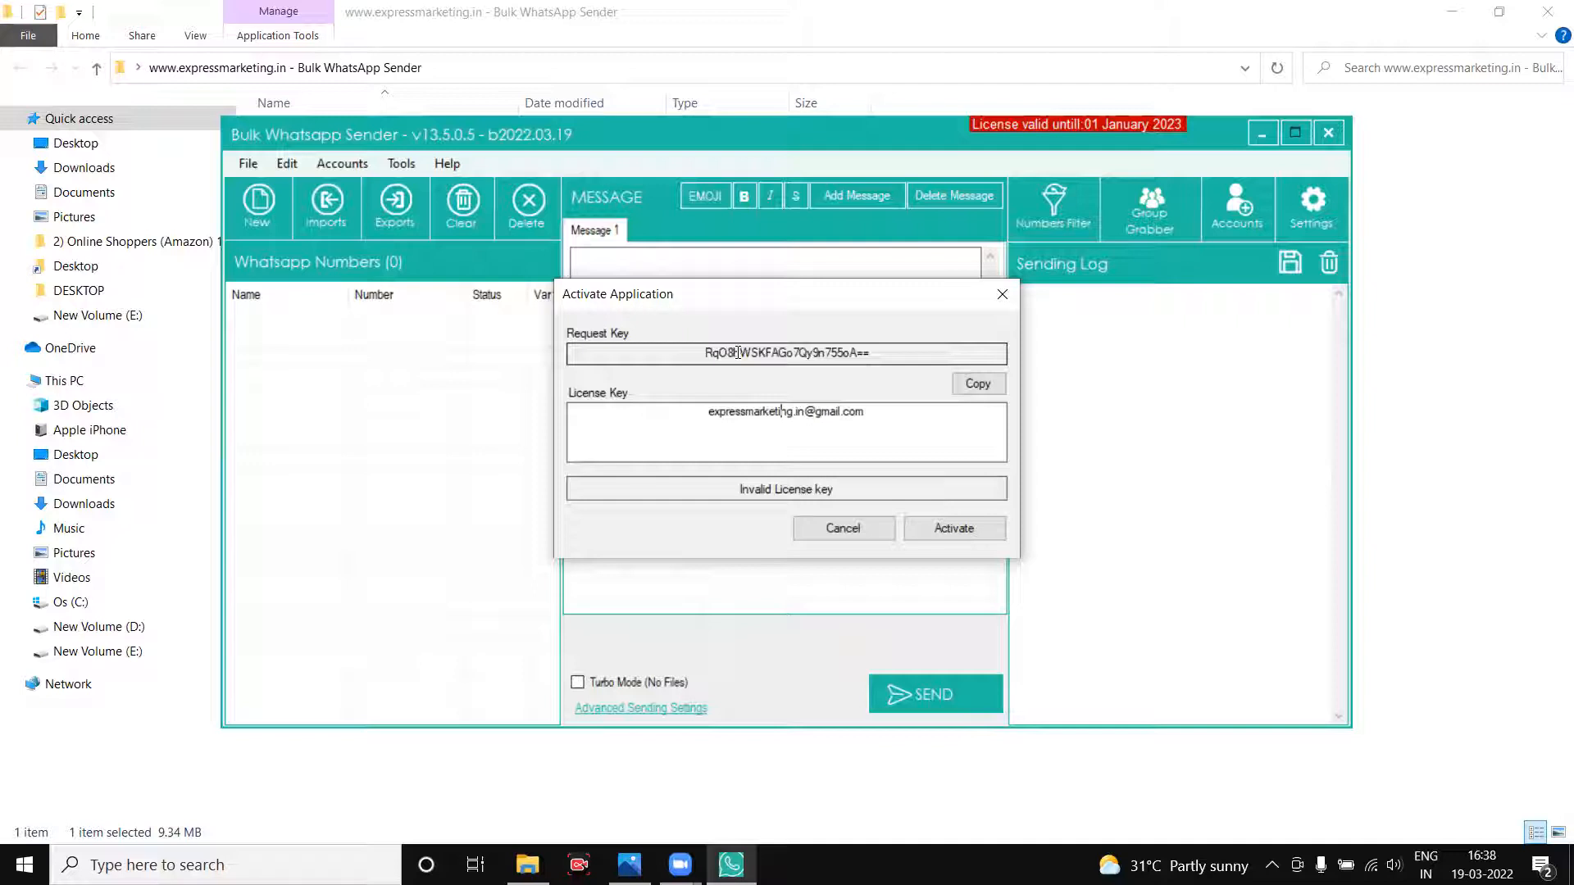
{"action": "double_click", "coordinate": [800, 415]}
{"action": "key", "text": "BackSpace"}
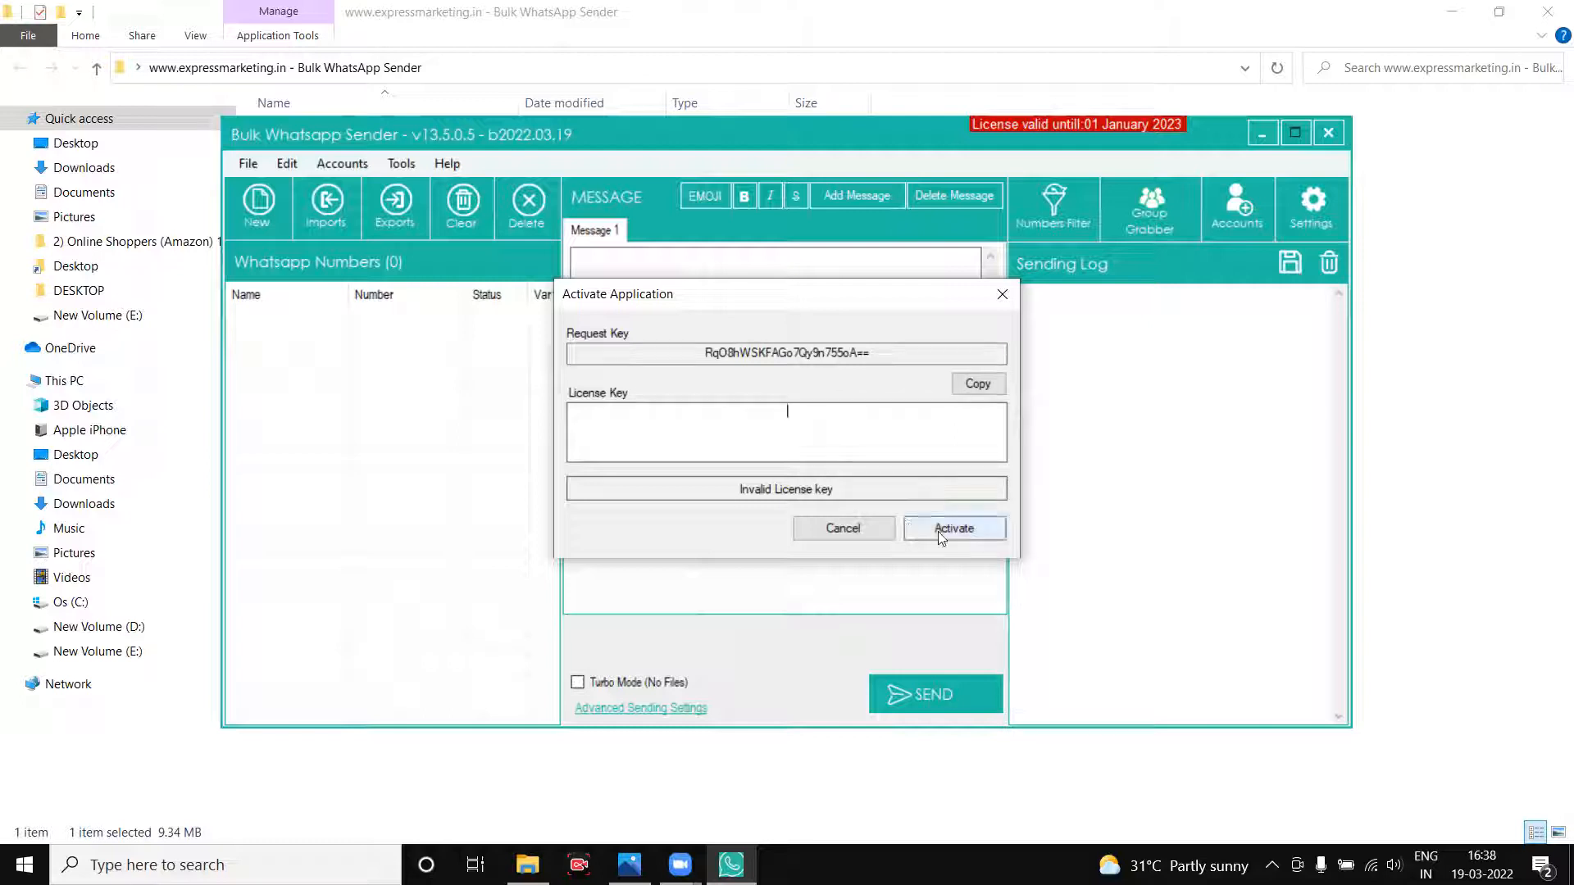
{"action": "left_click", "coordinate": [1003, 296]}
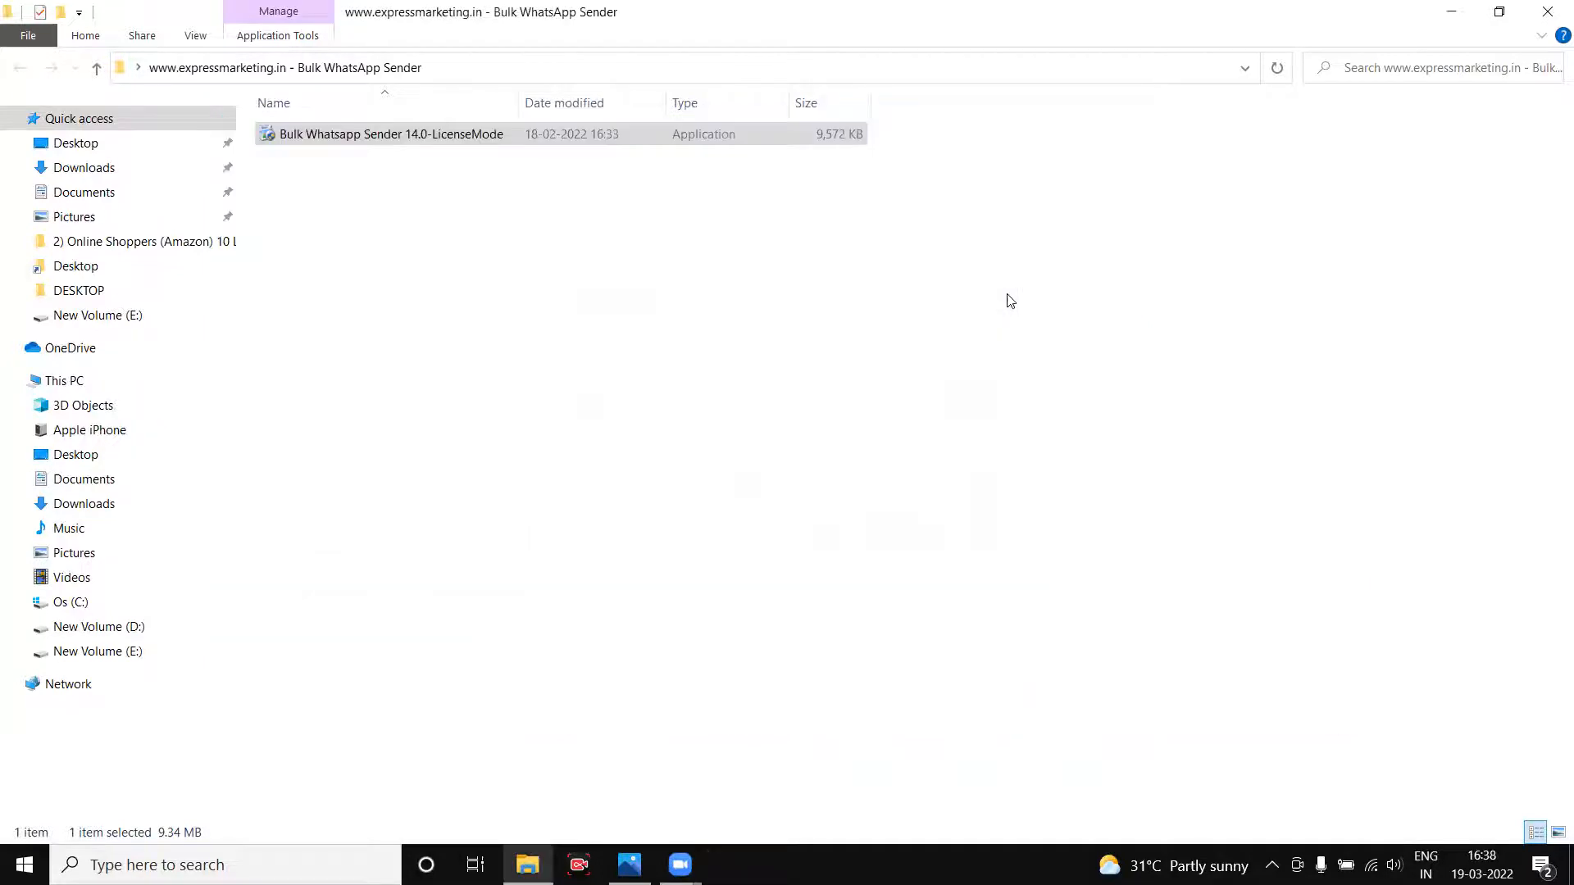
Close the installer folder and relaunch Bulk Whatsapp Sender from its desktop shortcut.
{"action": "left_click", "coordinate": [1548, 16]}
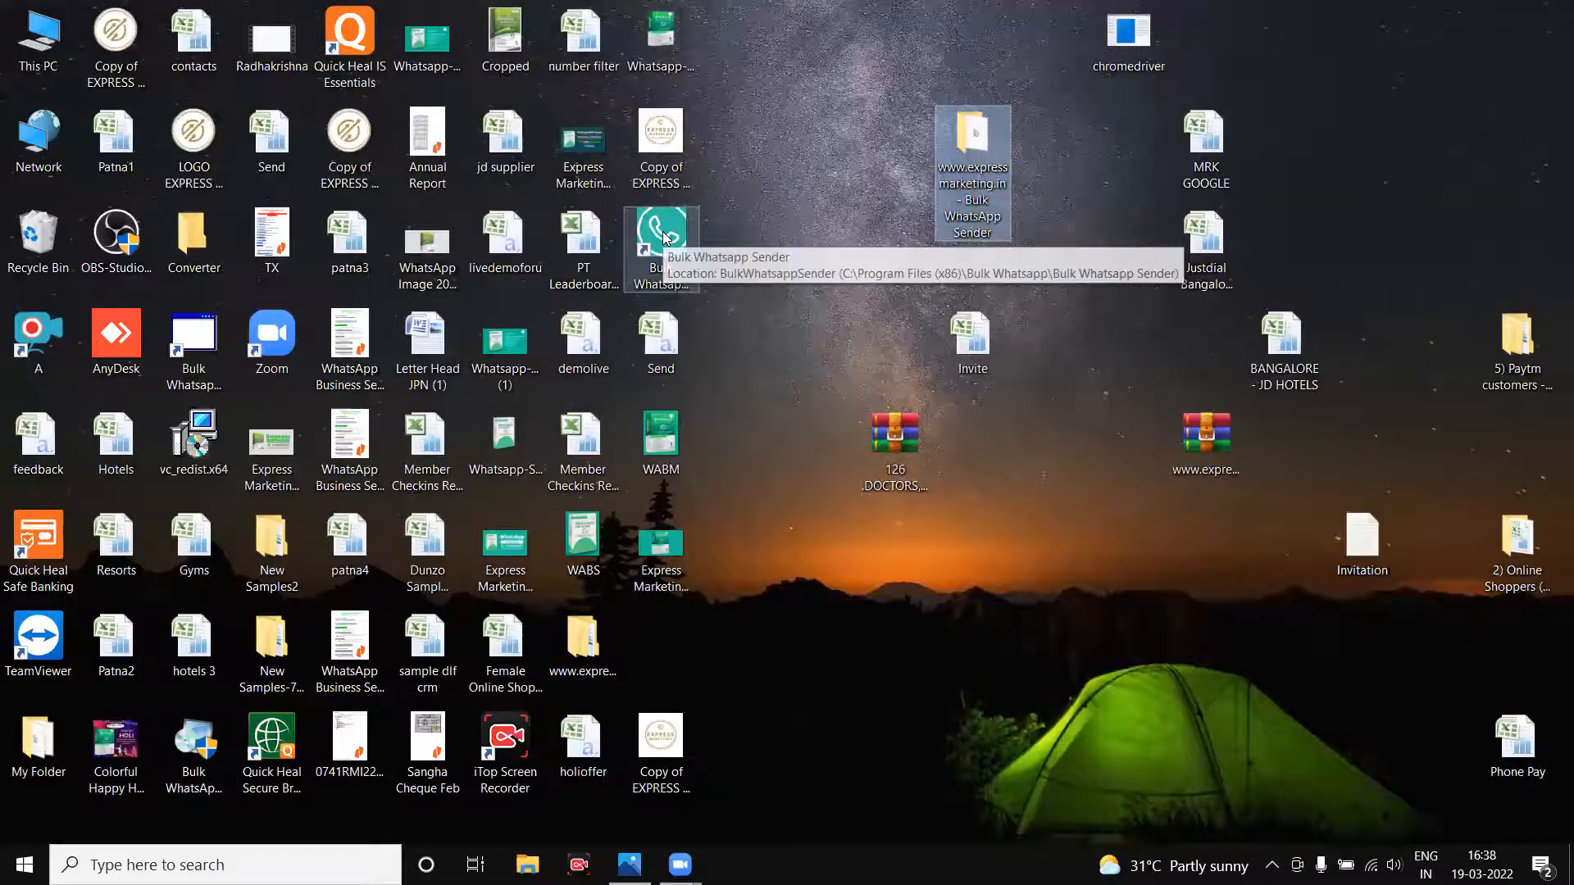
{"action": "double_click", "coordinate": [664, 238]}
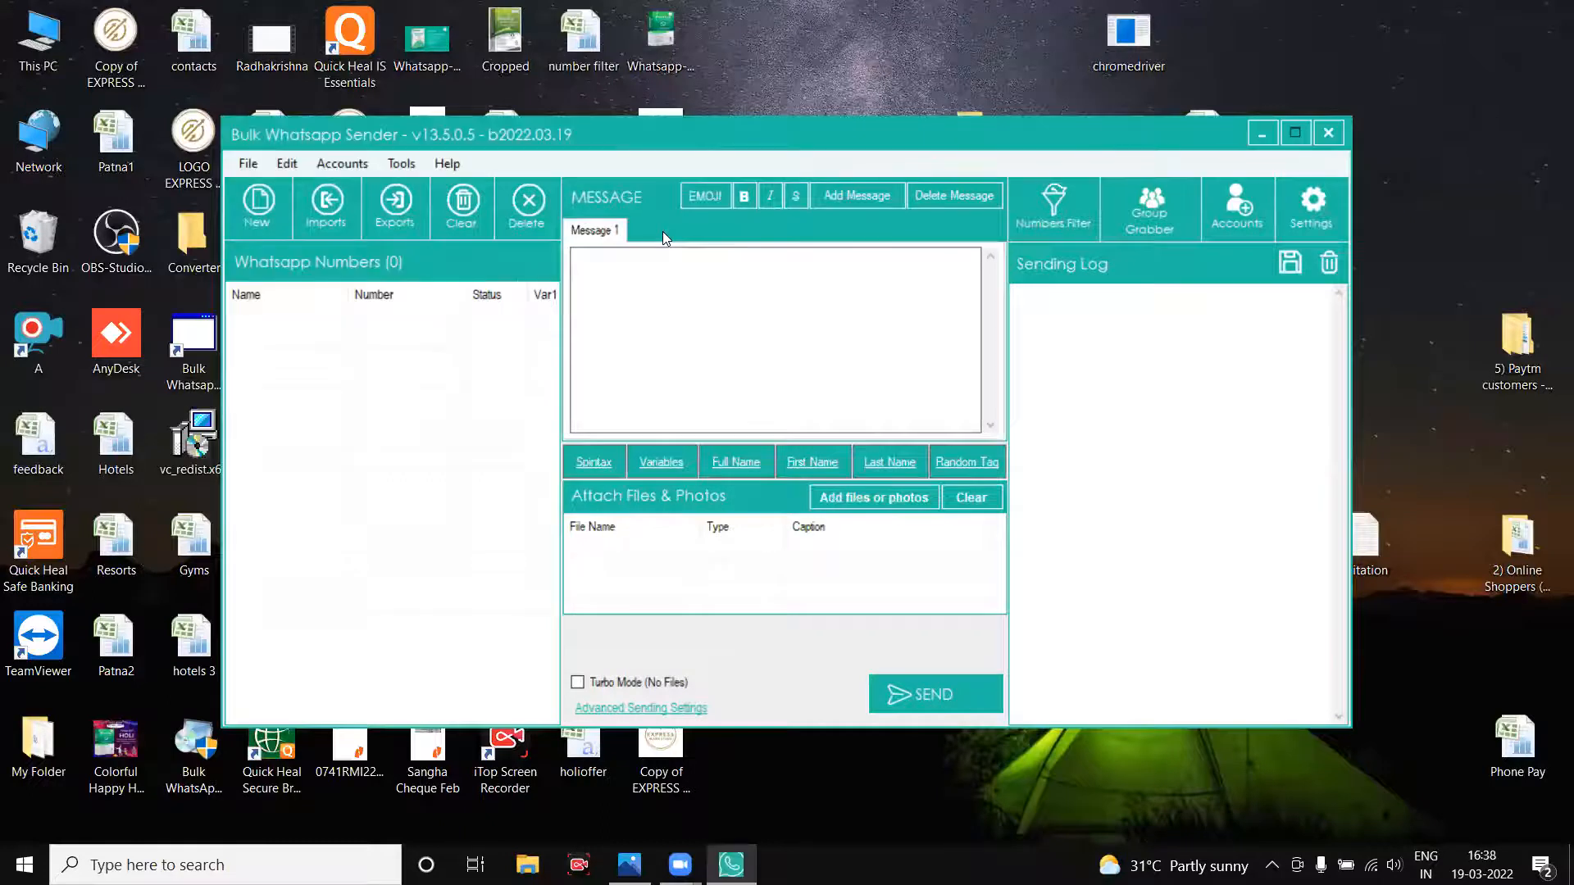
In Accounts, add a new account named ExpressMarketingVirtual, after cancelling a first attempt.
{"action": "left_click", "coordinate": [1230, 220]}
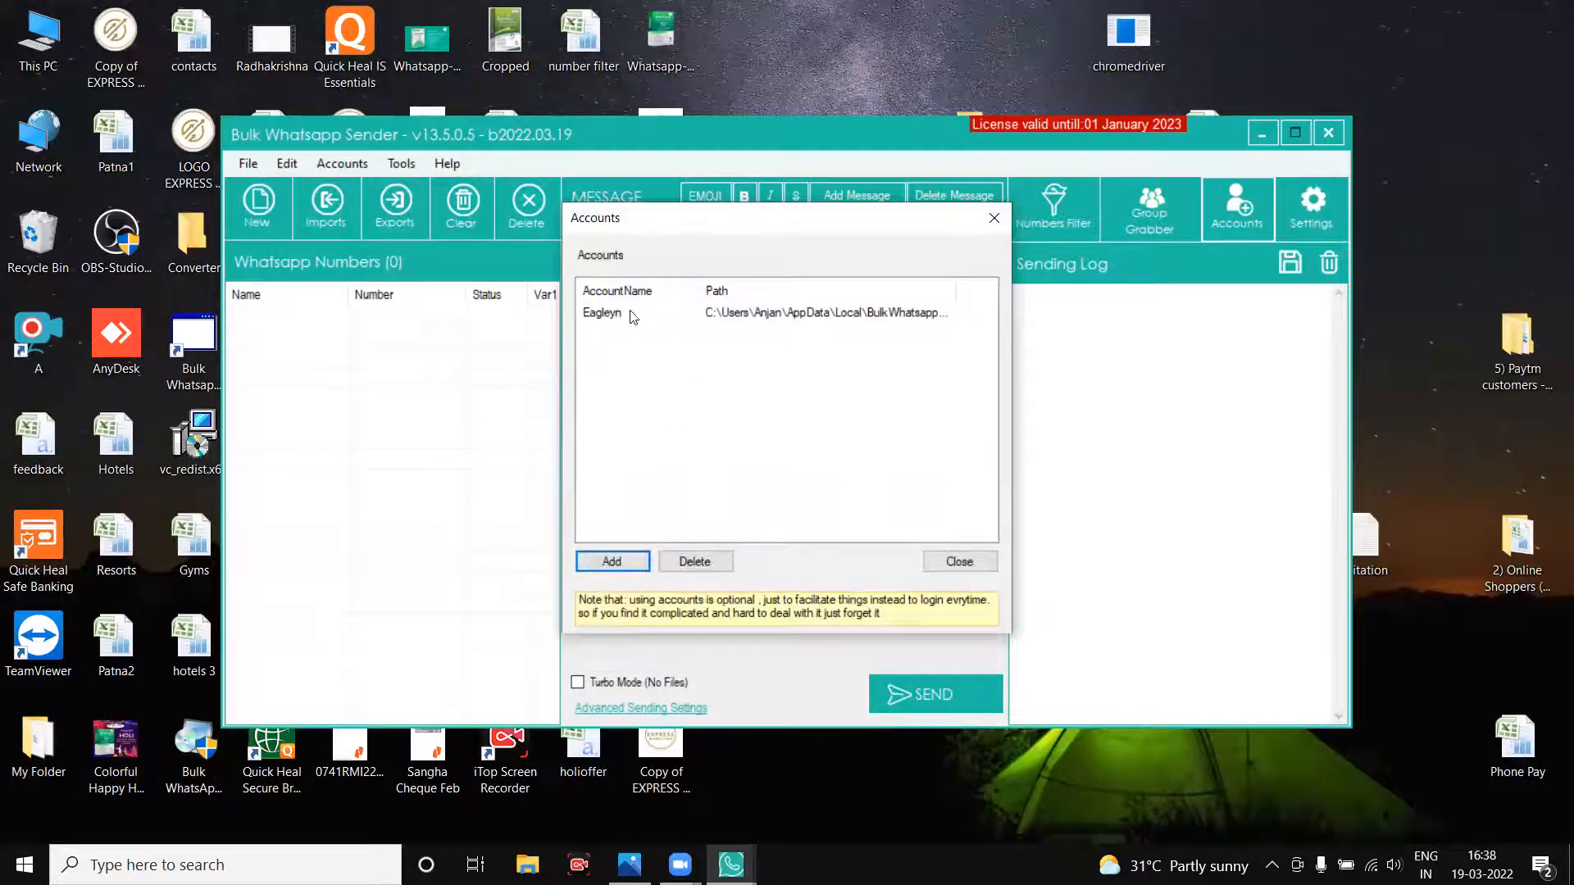
{"action": "left_click", "coordinate": [615, 561]}
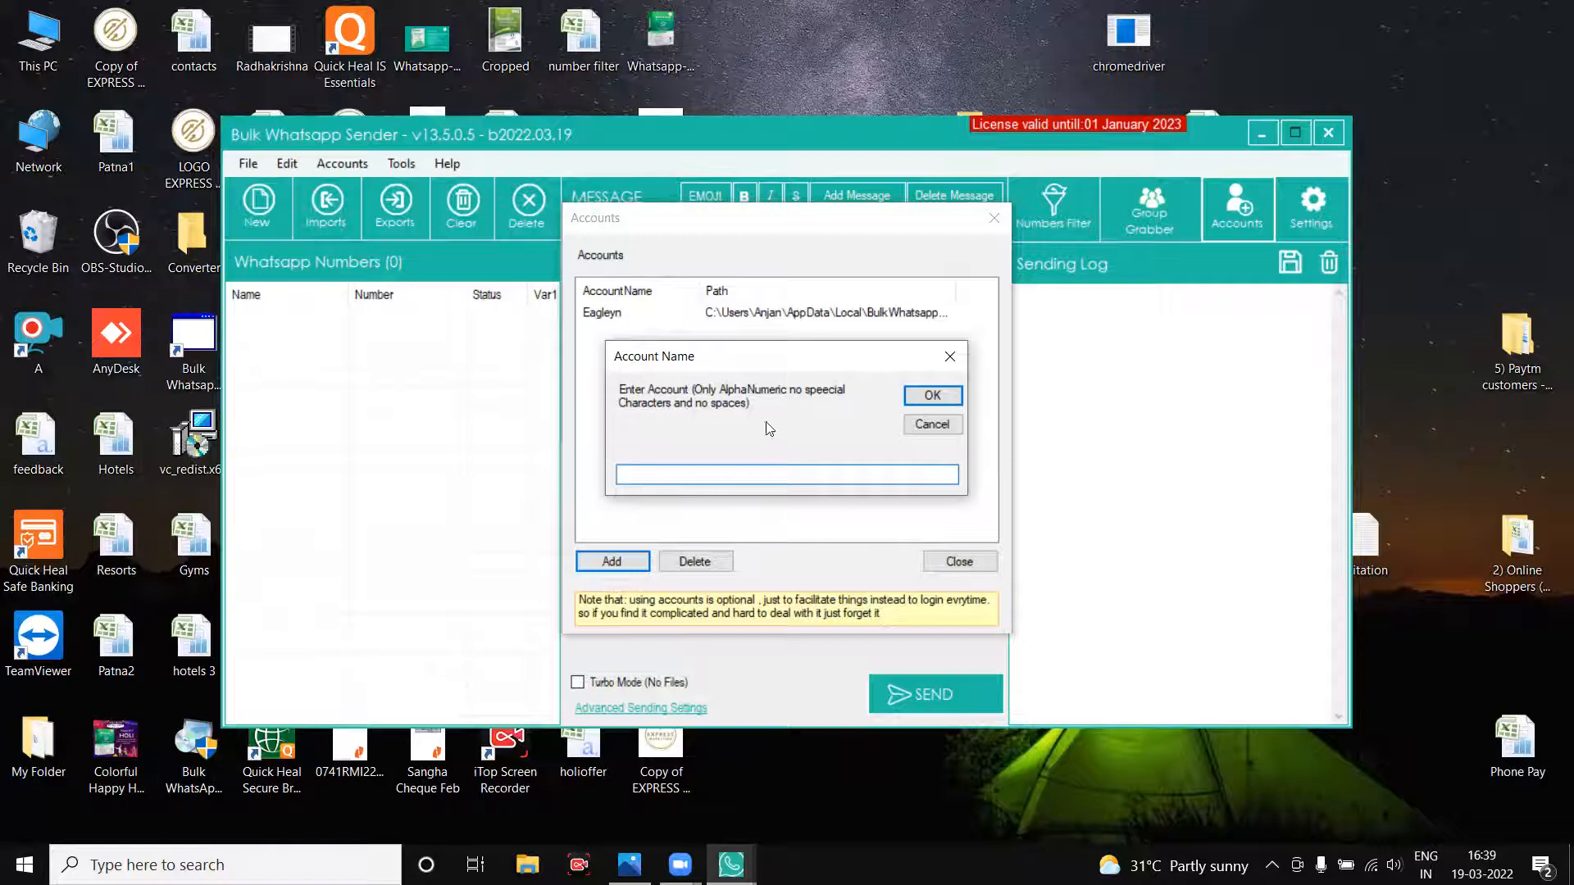
{"action": "left_click", "coordinate": [918, 426]}
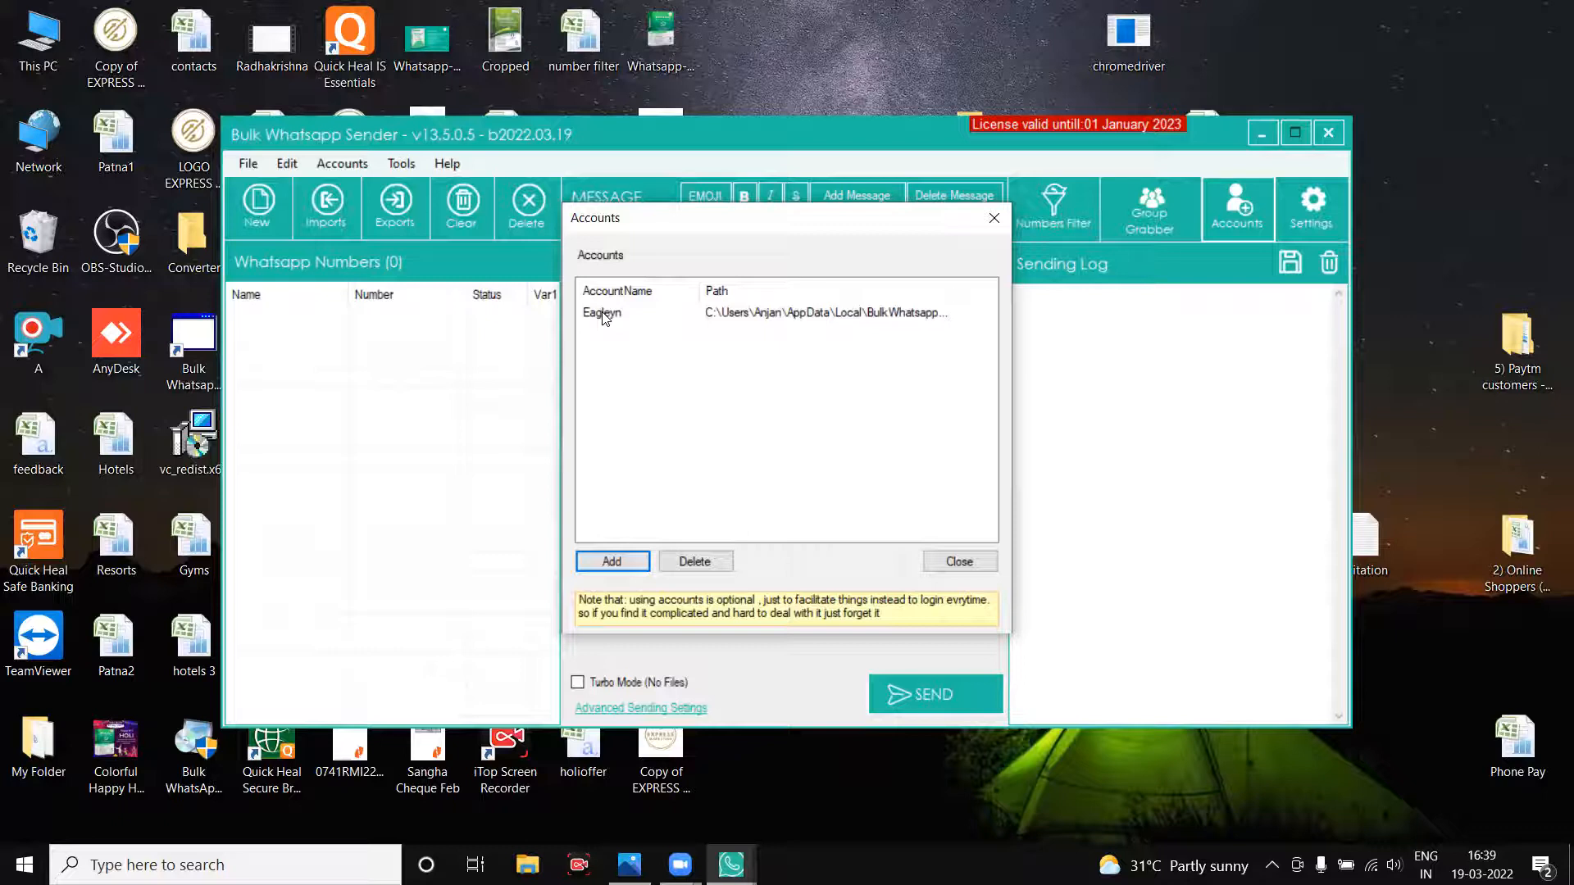
{"action": "left_click", "coordinate": [610, 561]}
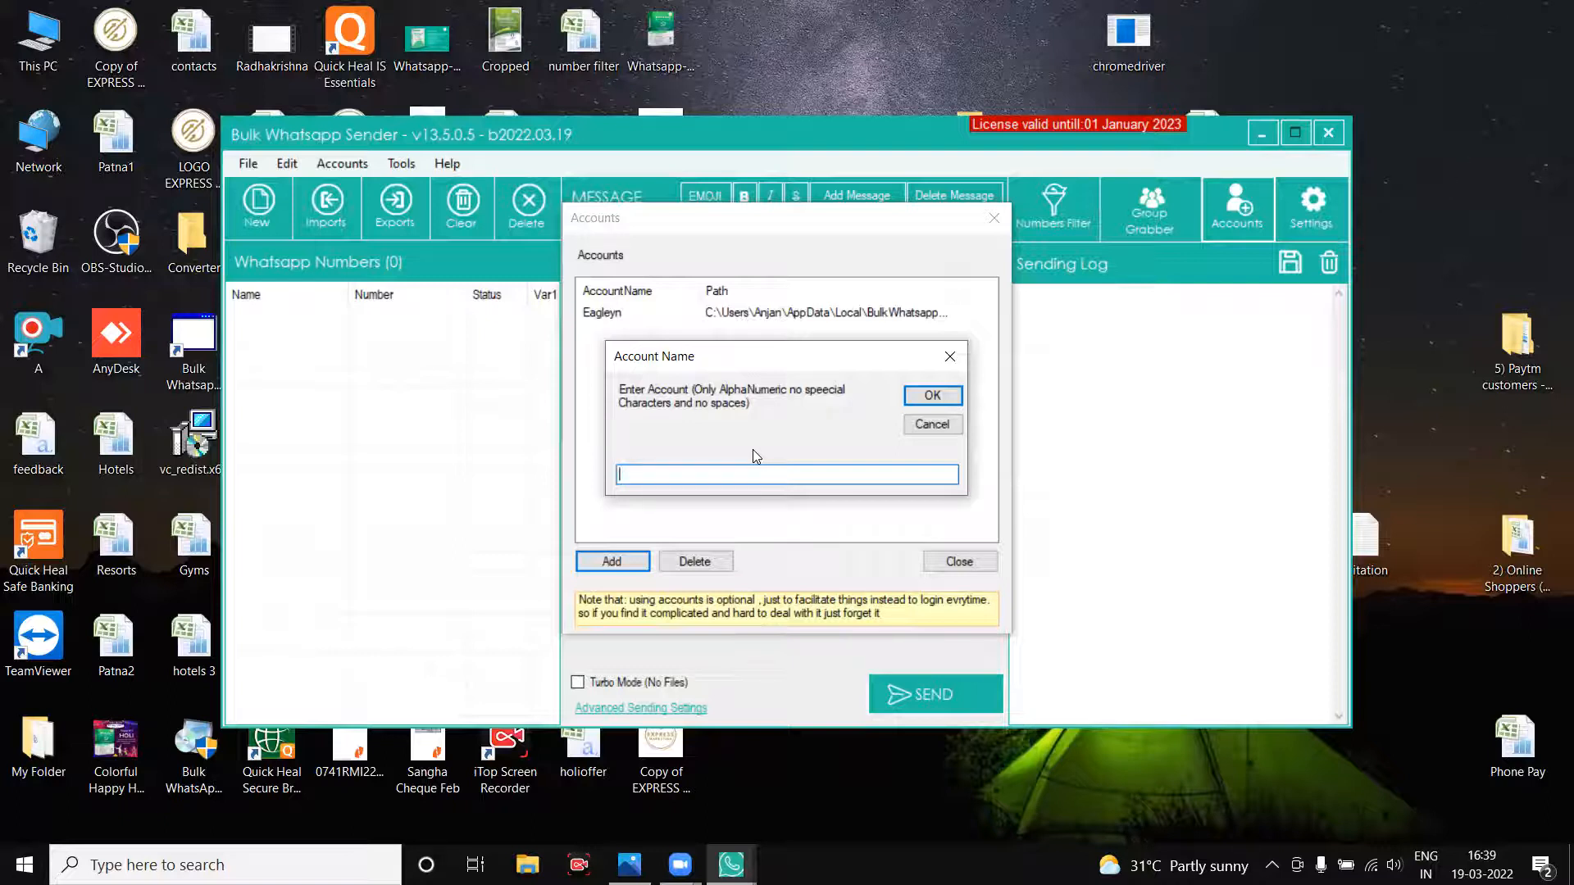
{"action": "type", "text": "ExpressMarketingVirtual"}
Confirm the ExpressMarketingVirtual account name, then dismiss the account-added success message.
{"action": "left_click", "coordinate": [933, 396]}
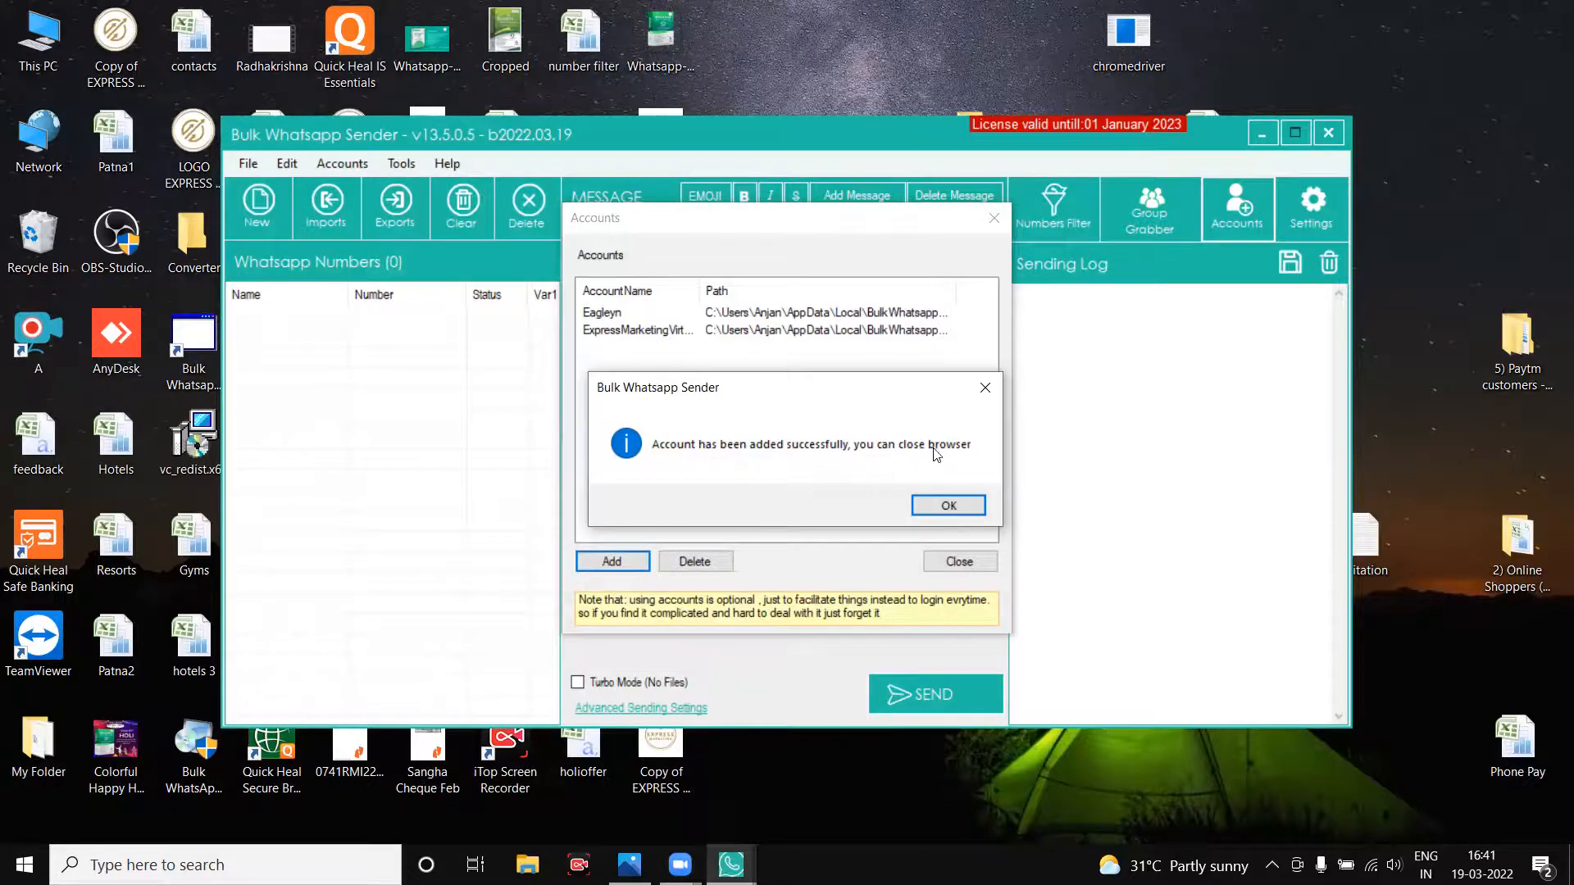
{"action": "left_click", "coordinate": [941, 510]}
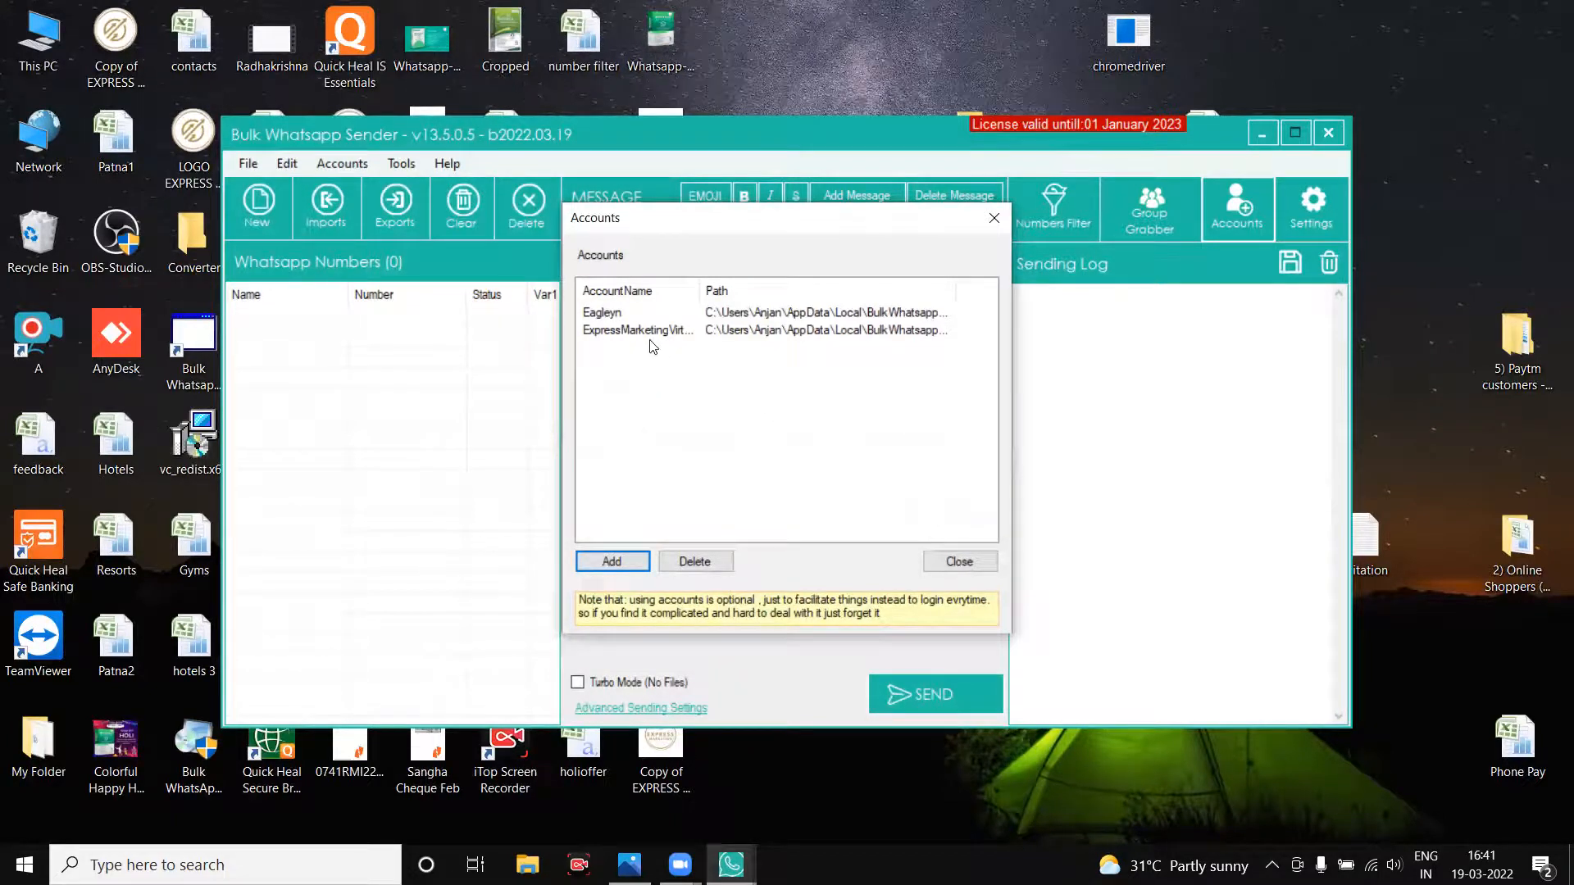
Widen the AccountName column, close the accounts list, and return to WABM.png in Photos.
{"action": "left_click_drag", "start_coordinate": [701, 288], "coordinate": [852, 288]}
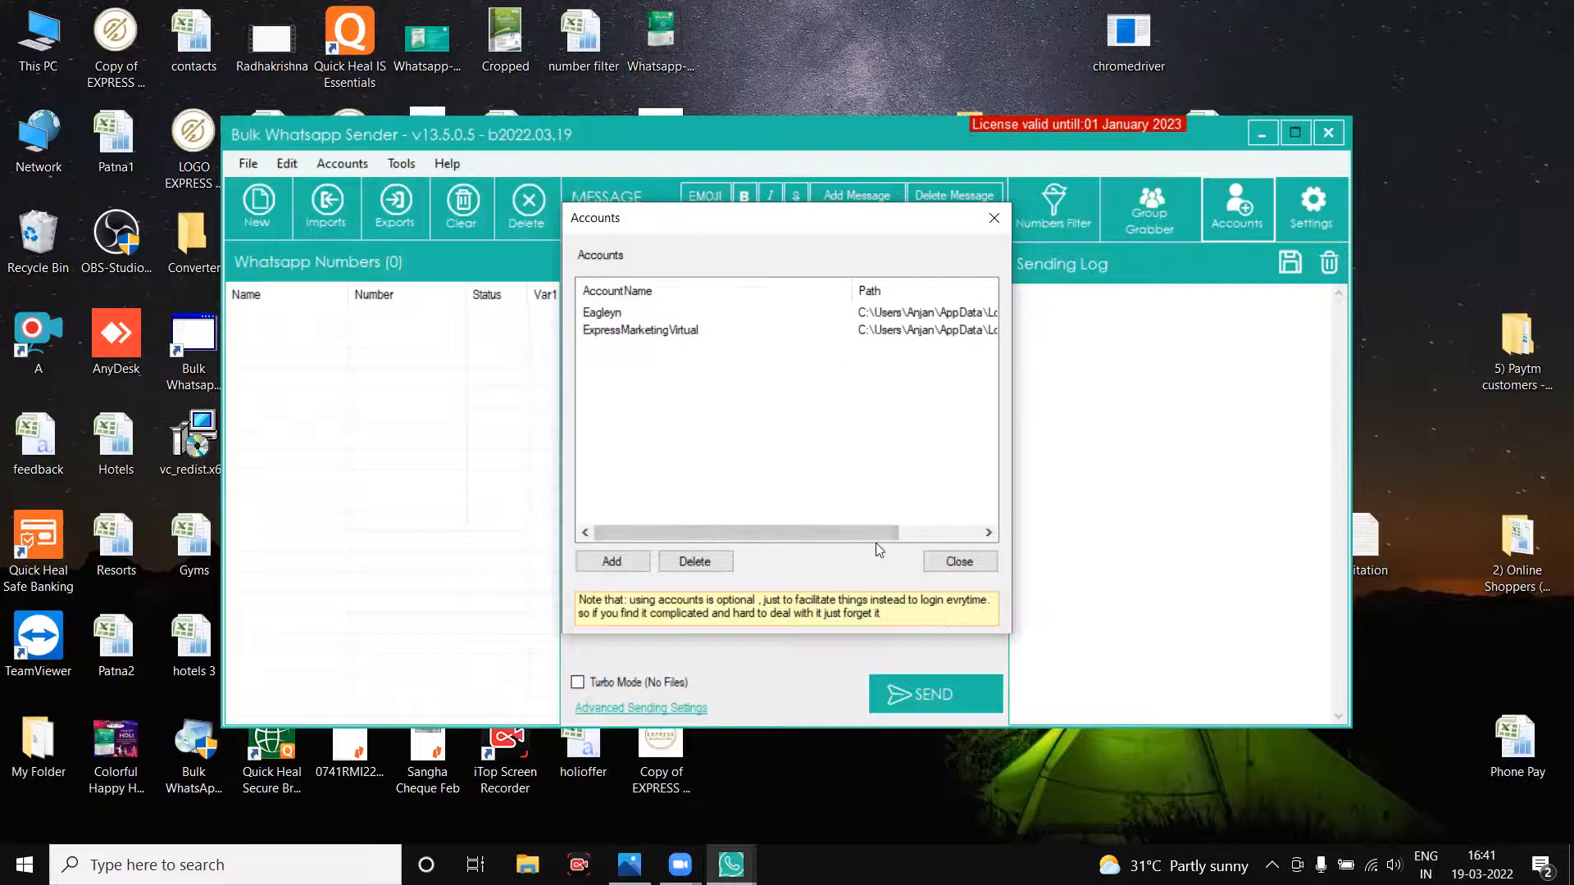
{"action": "left_click", "coordinate": [935, 562]}
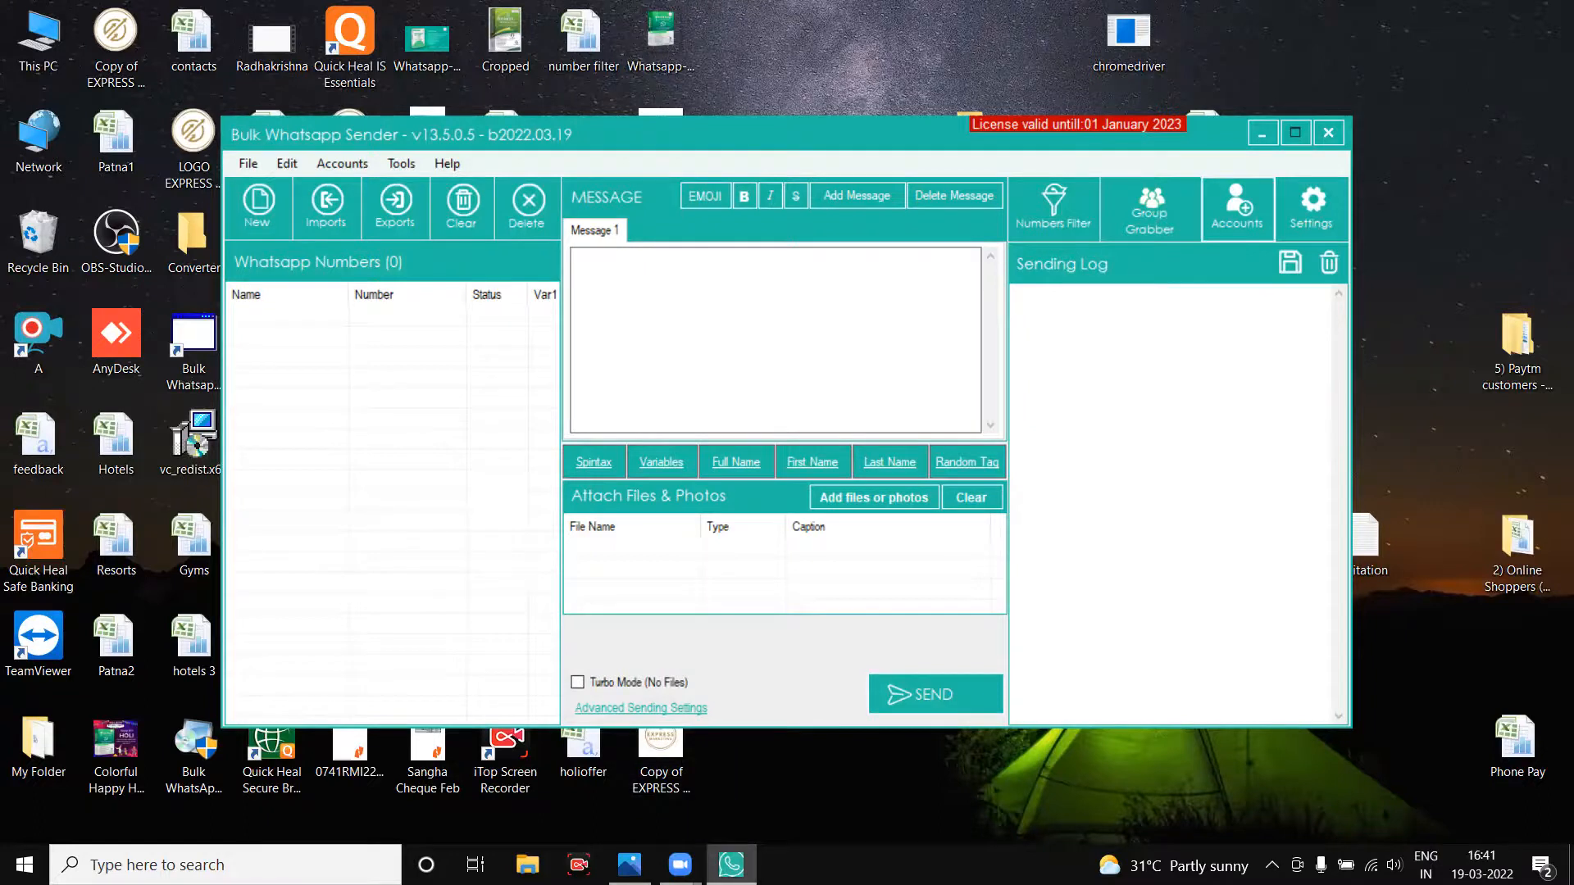
{"action": "left_click", "coordinate": [630, 864]}
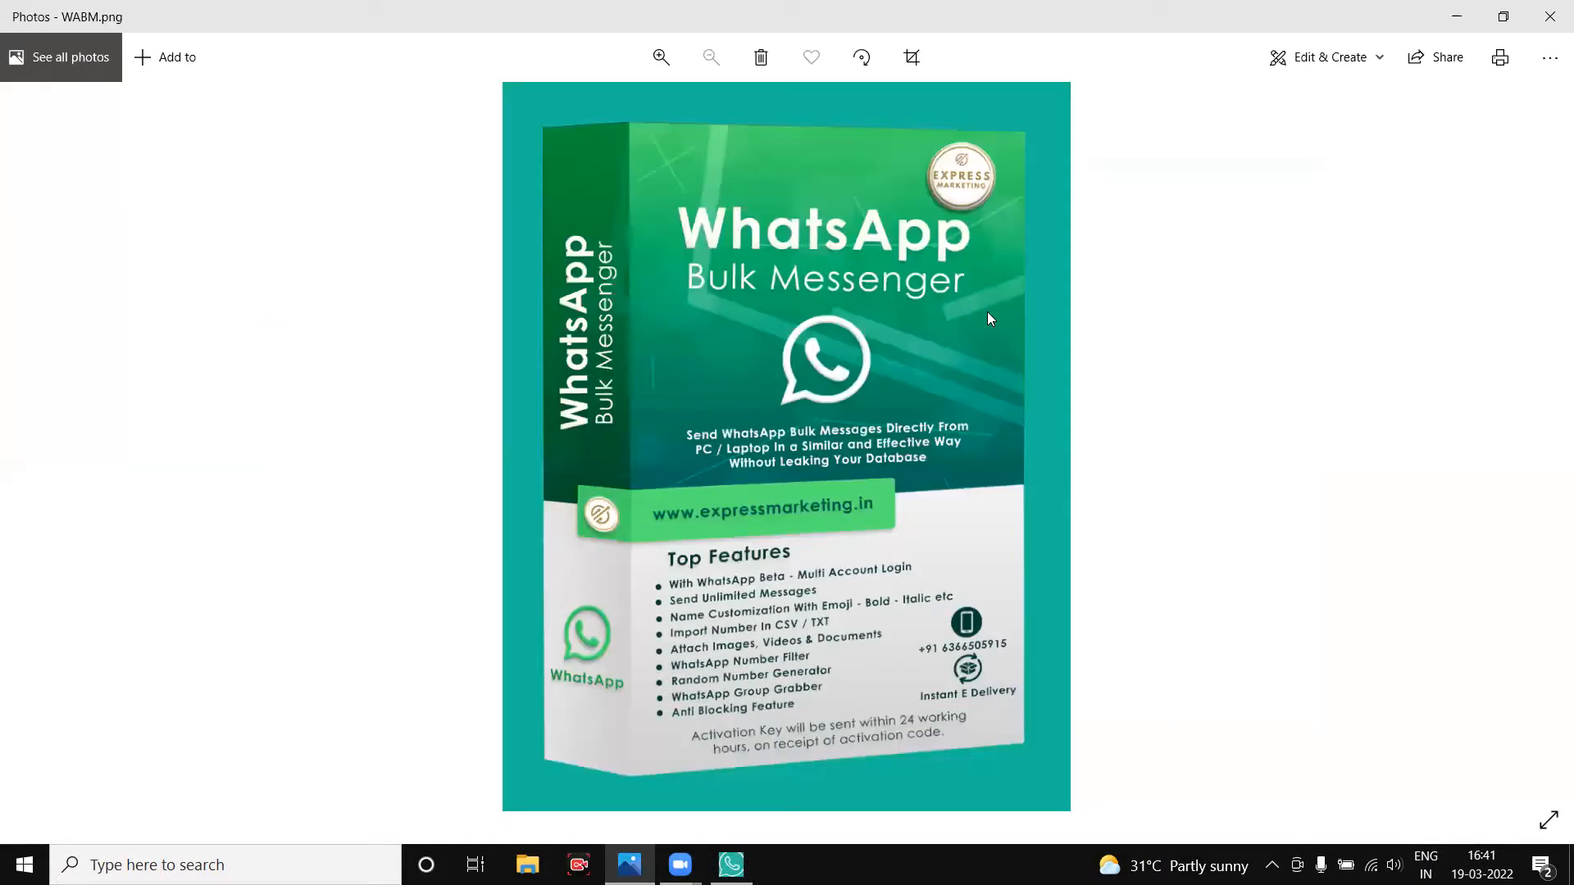
Zoom WABM.png to 124% and pan over the box's feature list and title.
{"action": "left_click", "coordinate": [675, 64]}
{"action": "left_click", "coordinate": [674, 64]}
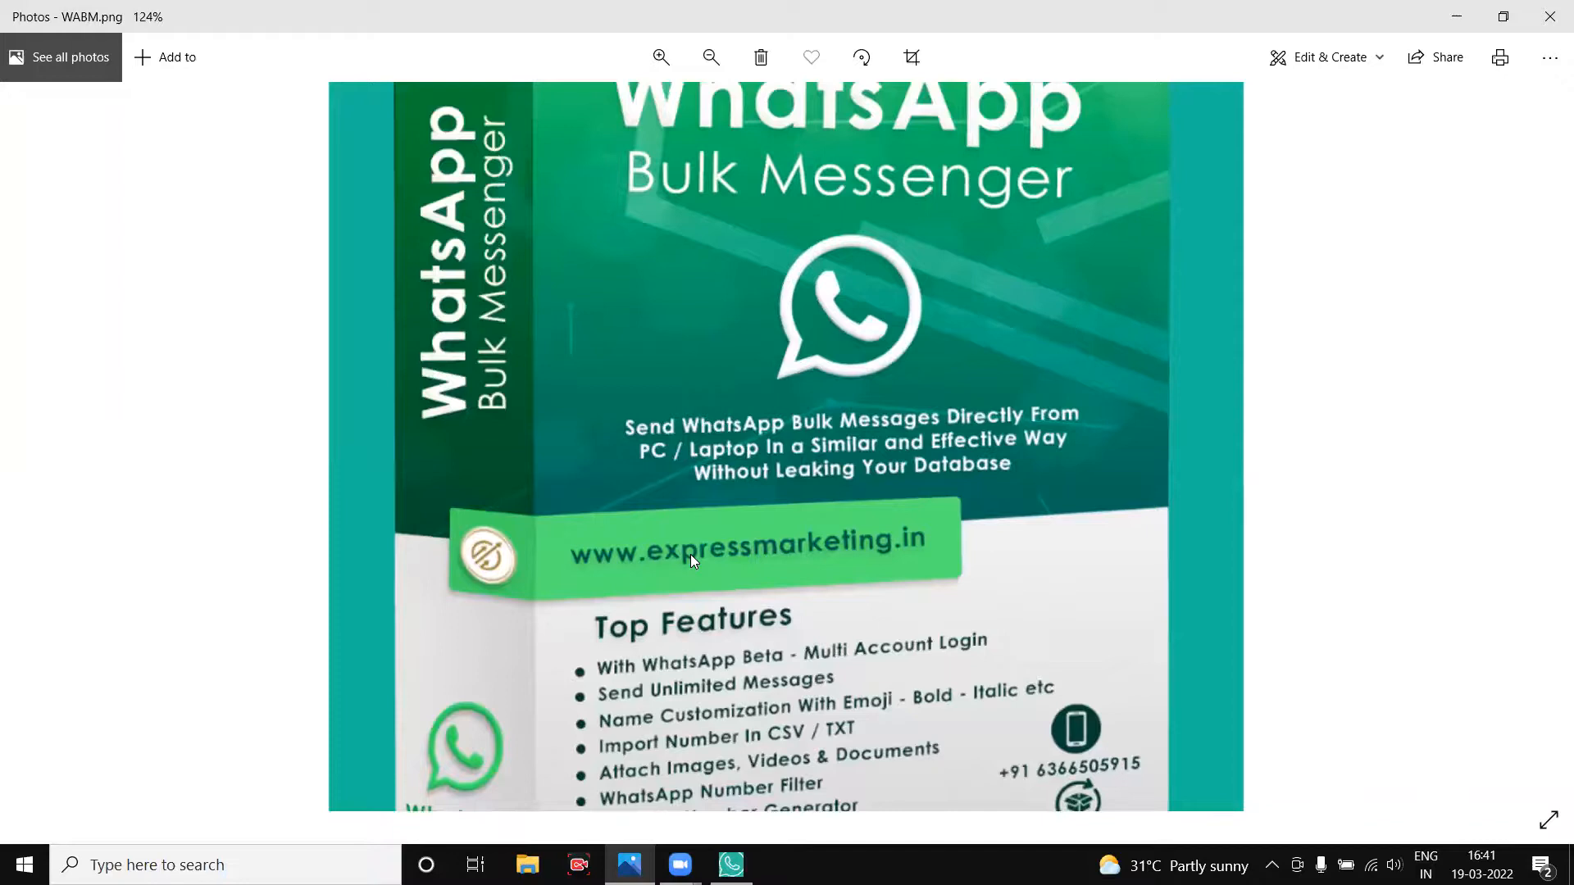
{"action": "left_click_drag", "start_coordinate": [690, 554], "coordinate": [562, 283]}
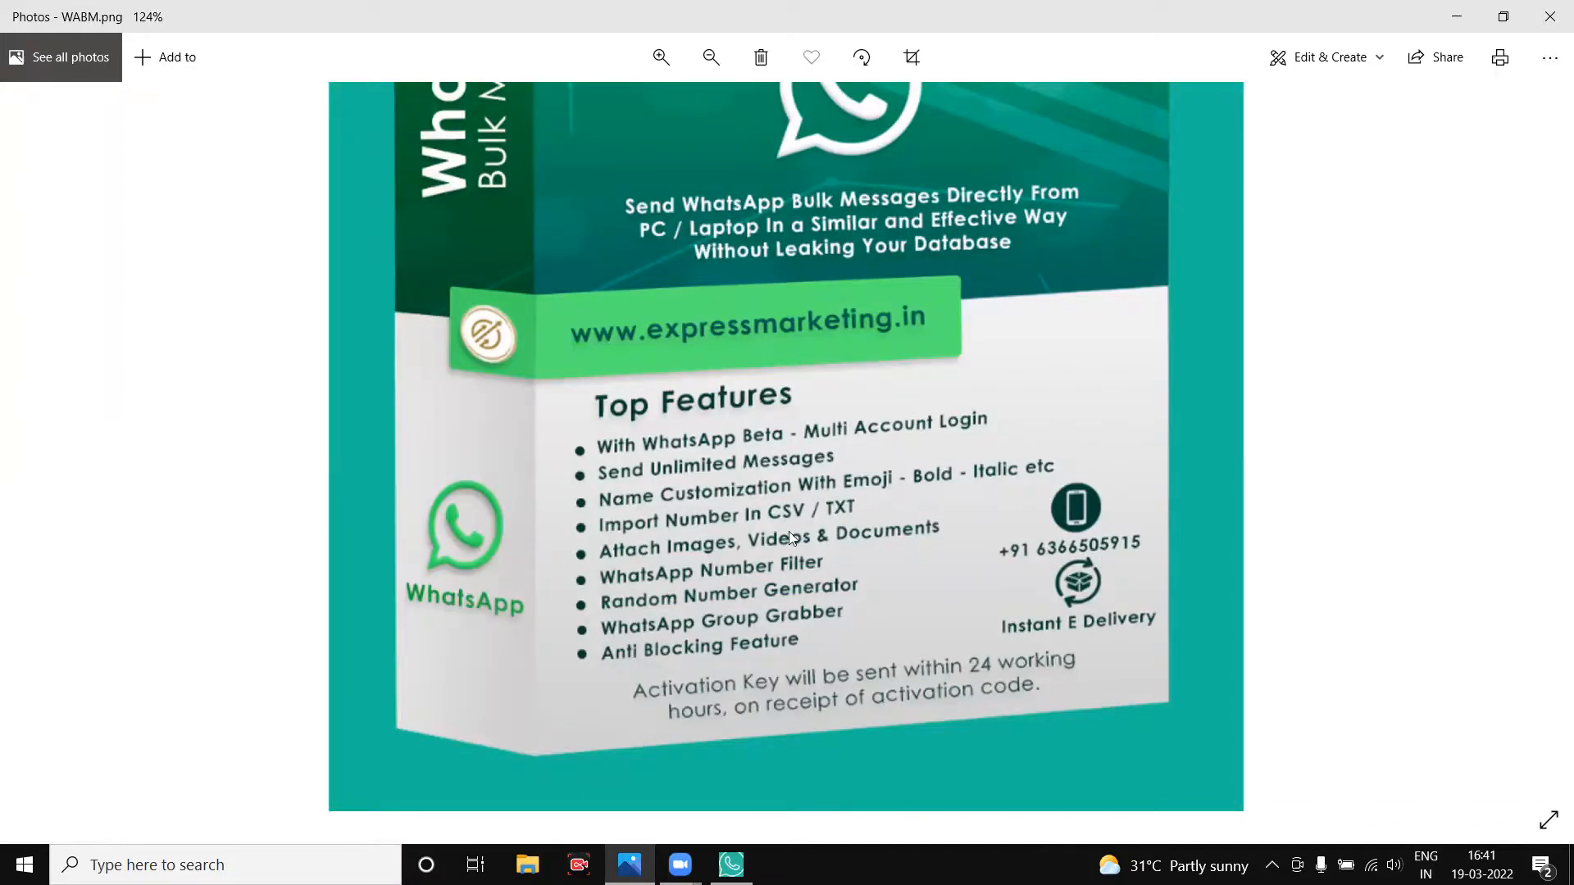
{"action": "left_click_drag", "start_coordinate": [789, 531], "coordinate": [808, 751]}
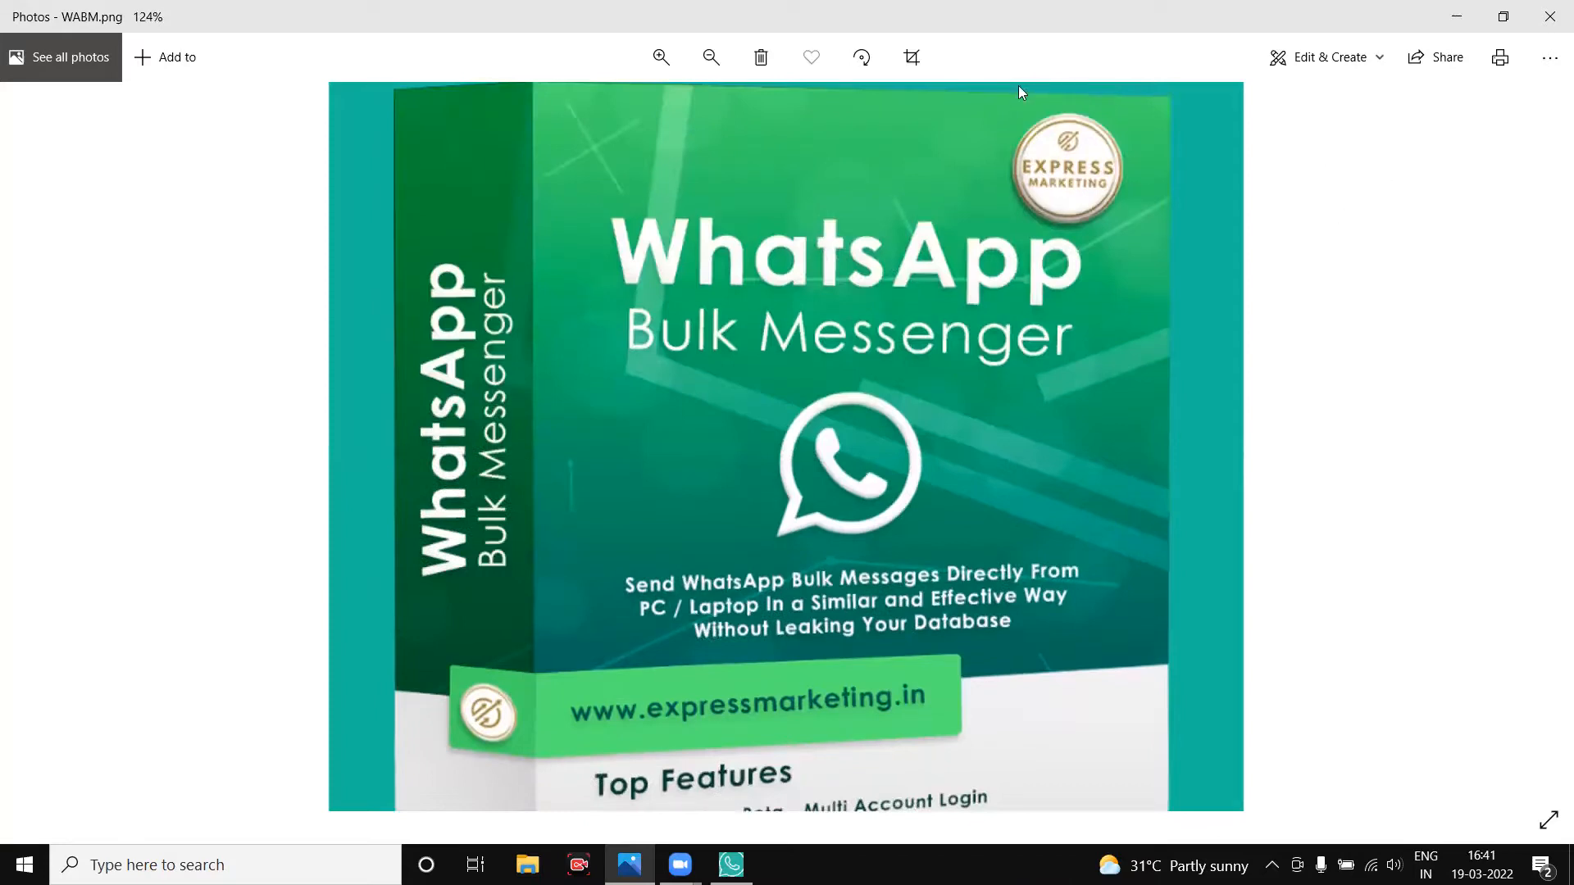